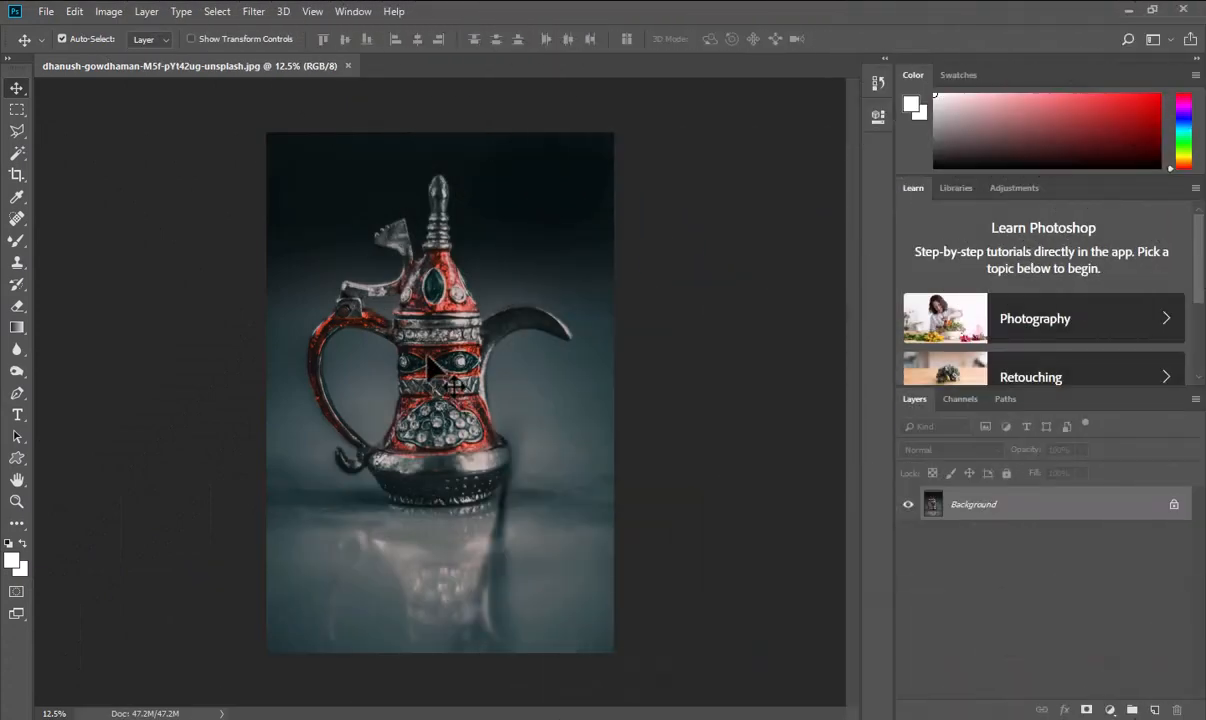
Step: Trace the pot's outline with the Magnetic Lasso from the base's edge around the hook and along the handle's outer side
click(21, 130)
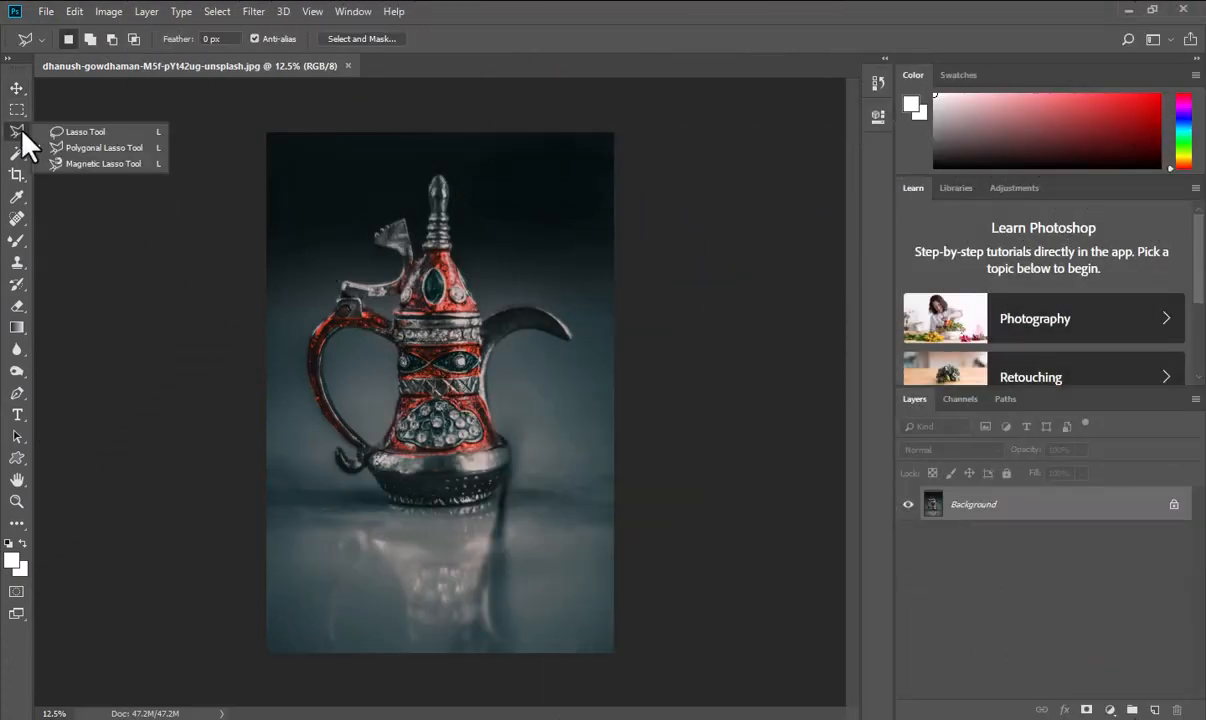
click(129, 165)
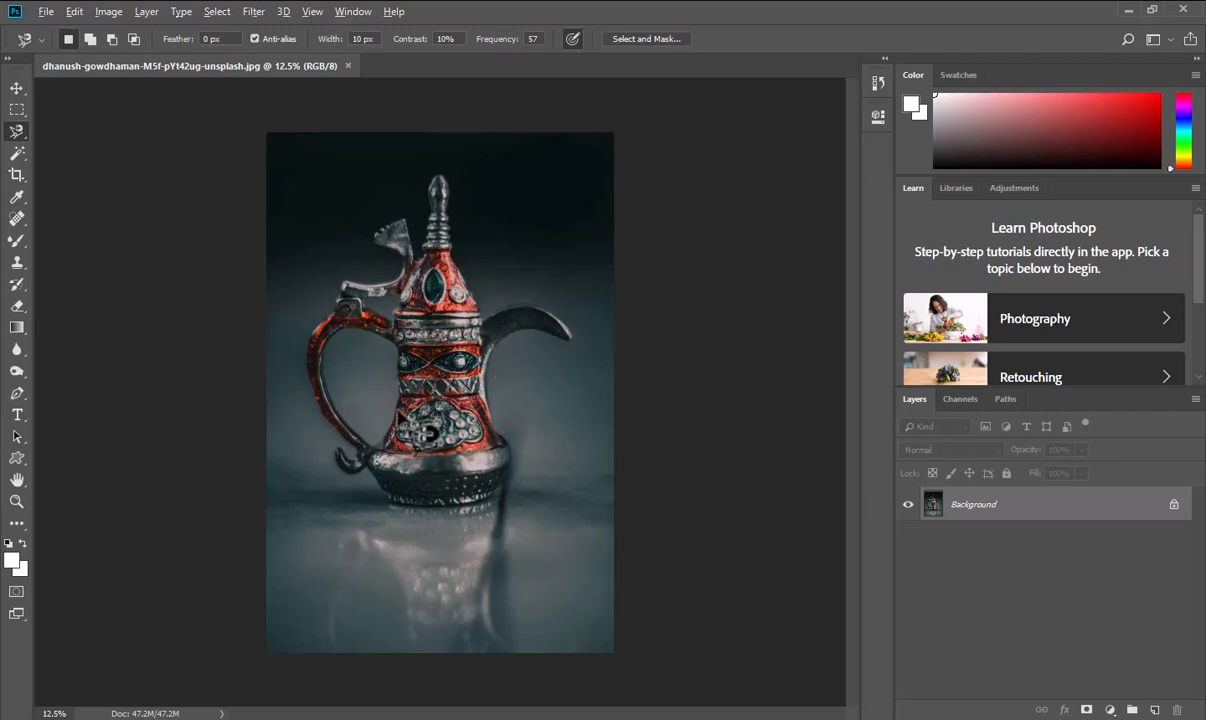
scroll(425, 430, up, 2)
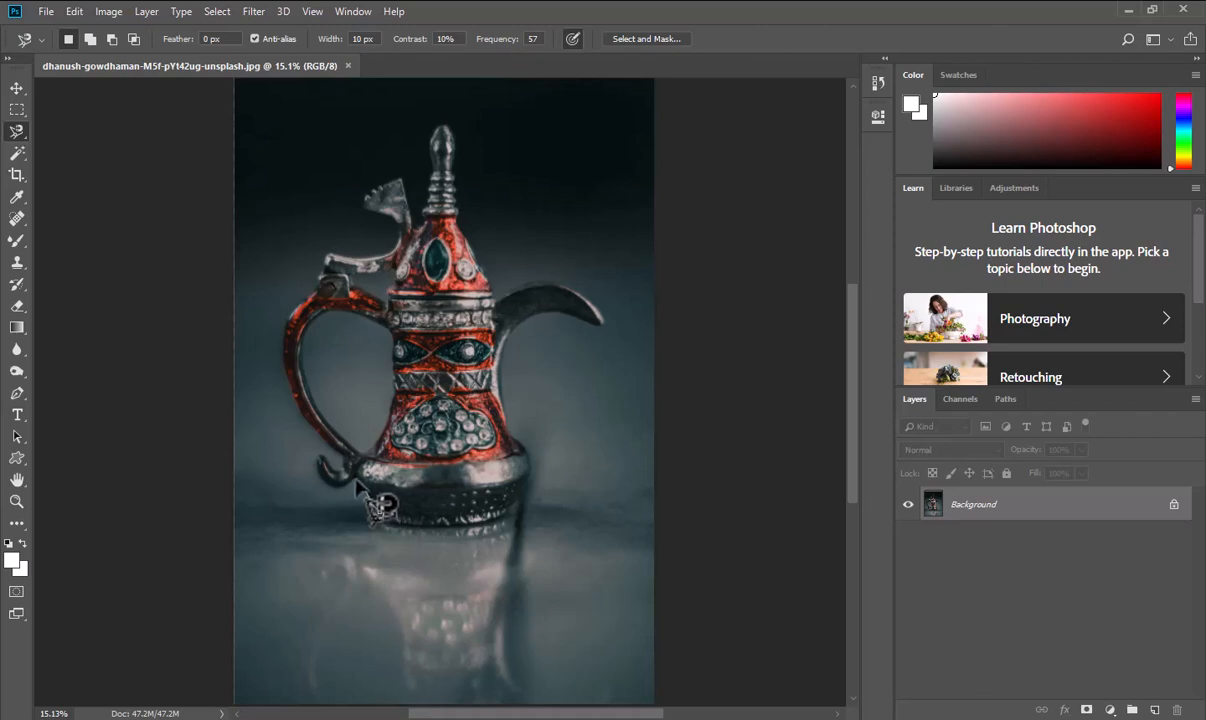
click(356, 481)
key(ctrl+plus)
key(ctrl+plus)
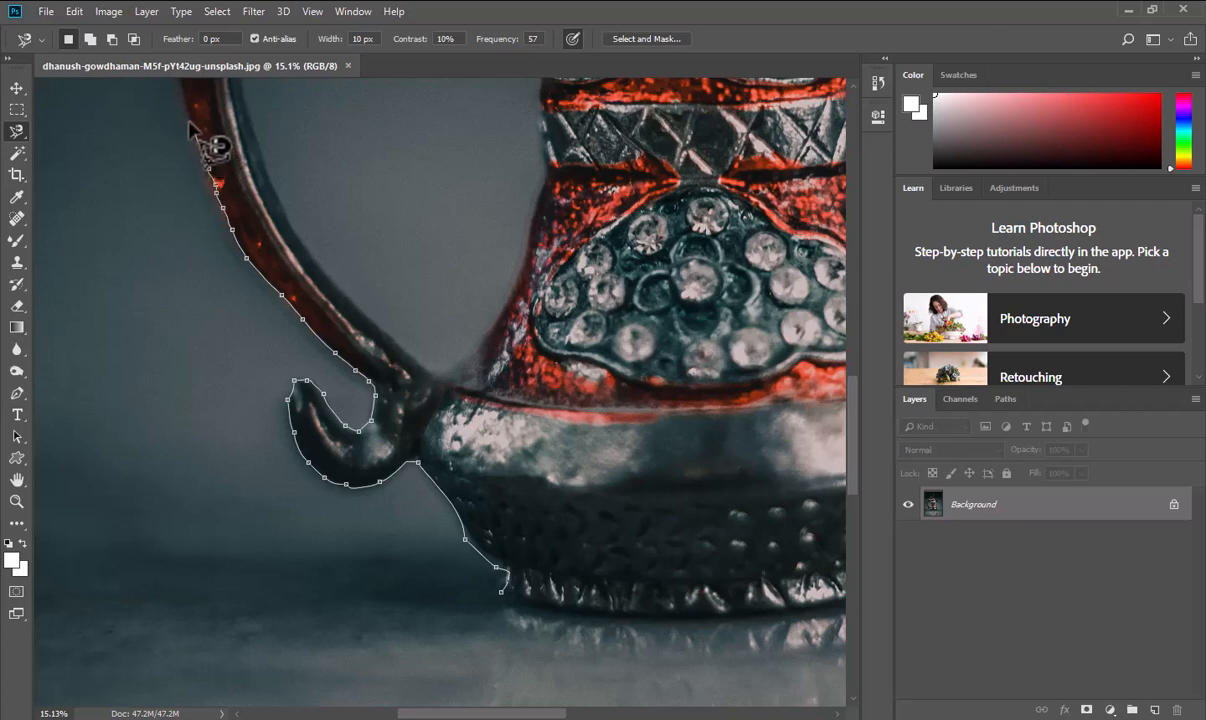
mouse_move(190, 118)
mouse_down()
mouse_move(183, 172)
mouse_move(210, 380)
mouse_up()
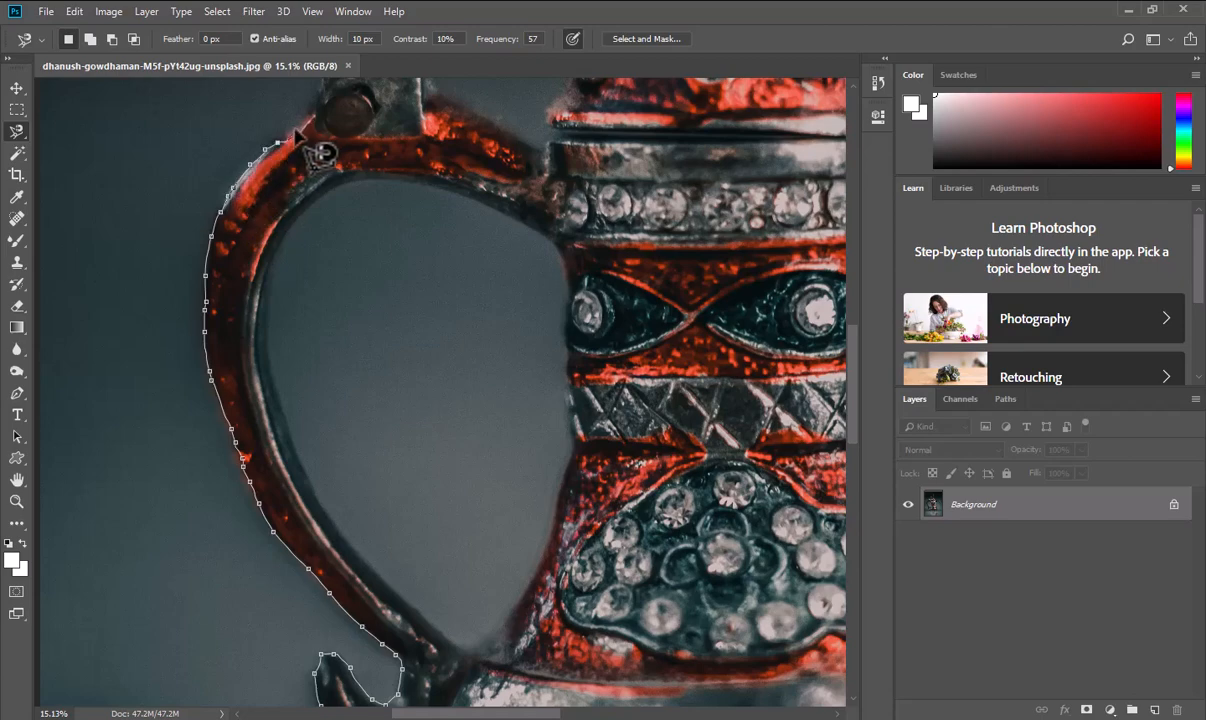
key(Delete)
key(Delete)
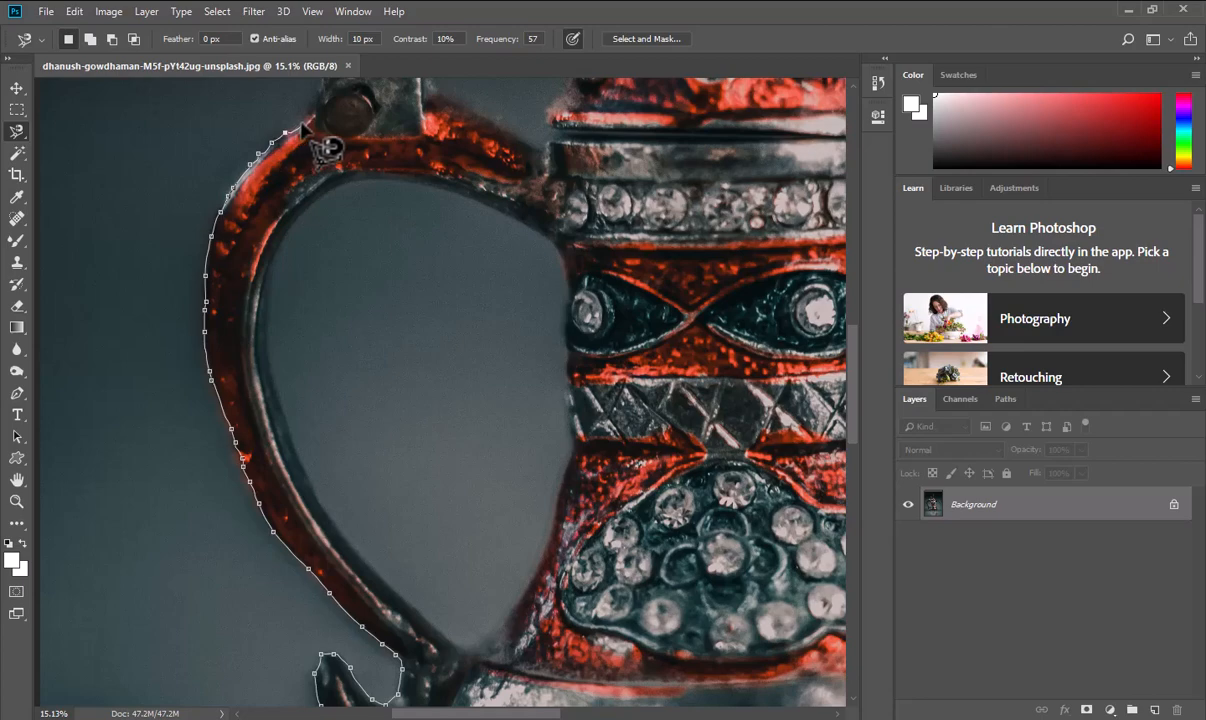
Step: Continue the Magnetic Lasso outline around the lid lever, the finial, the lid's far side and the curved spout
drag(314, 110, 334, 475)
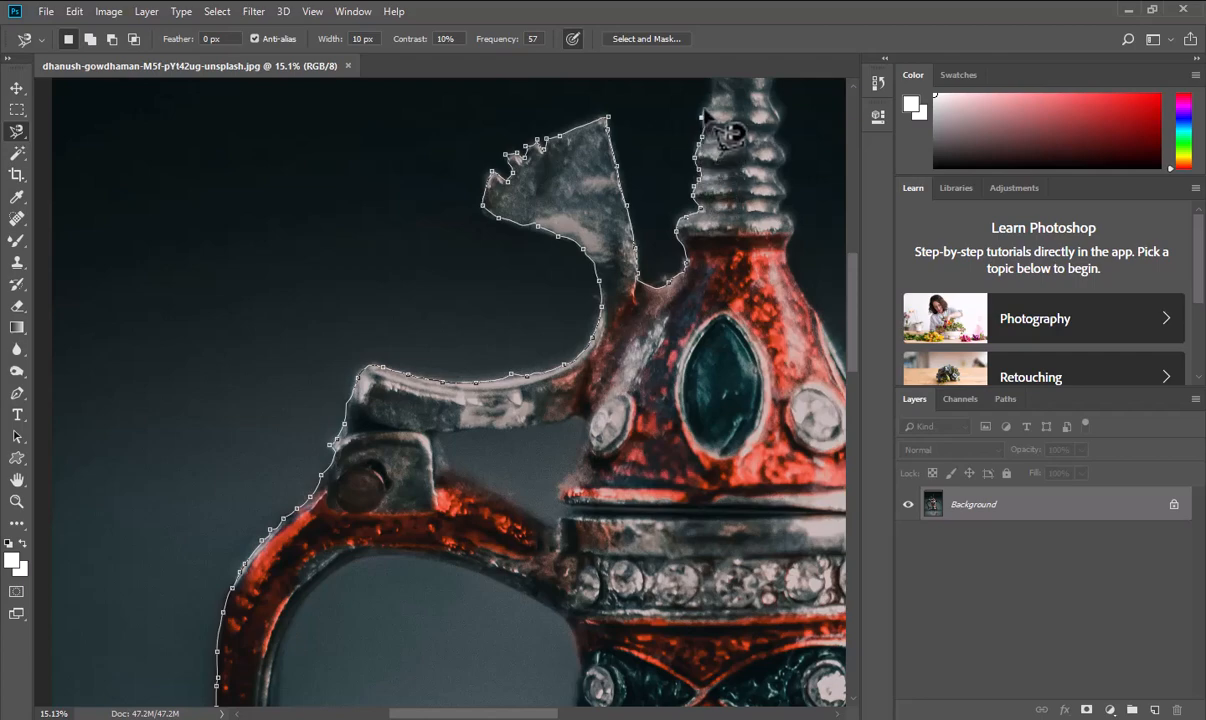
drag(706, 112, 533, 437)
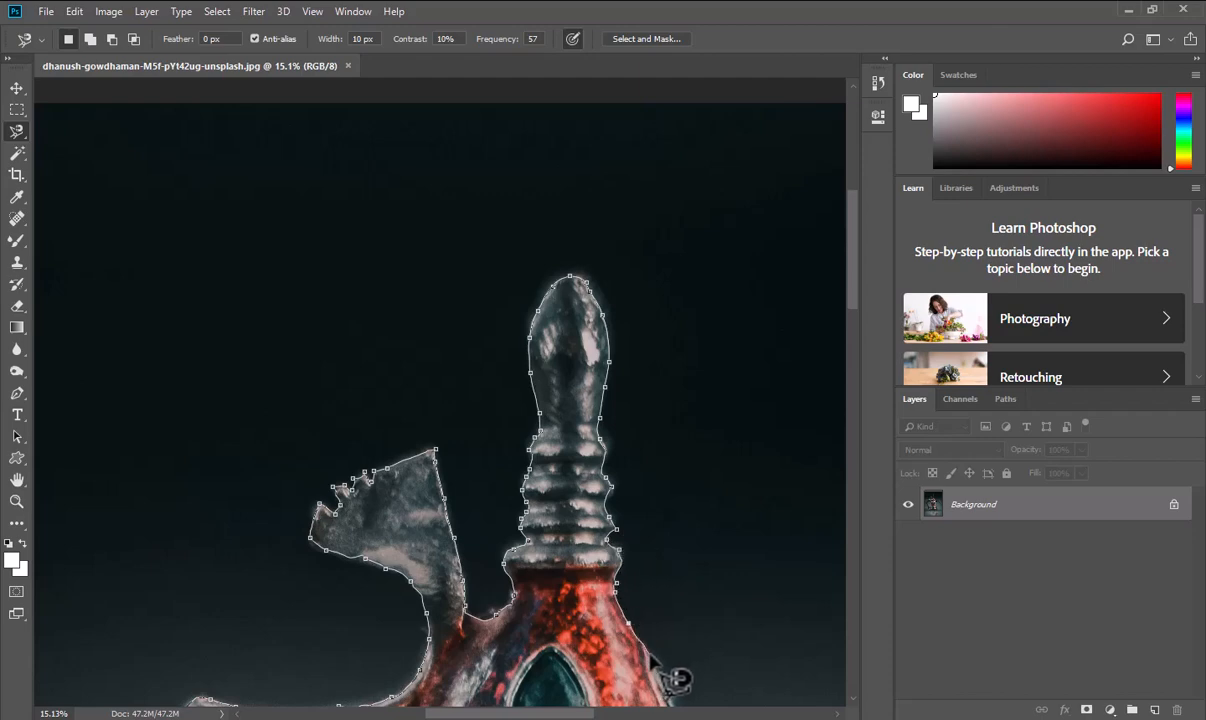
mouse_move(668, 672)
mouse_down()
mouse_move(520, 479)
mouse_move(425, 296)
mouse_move(436, 318)
mouse_up()
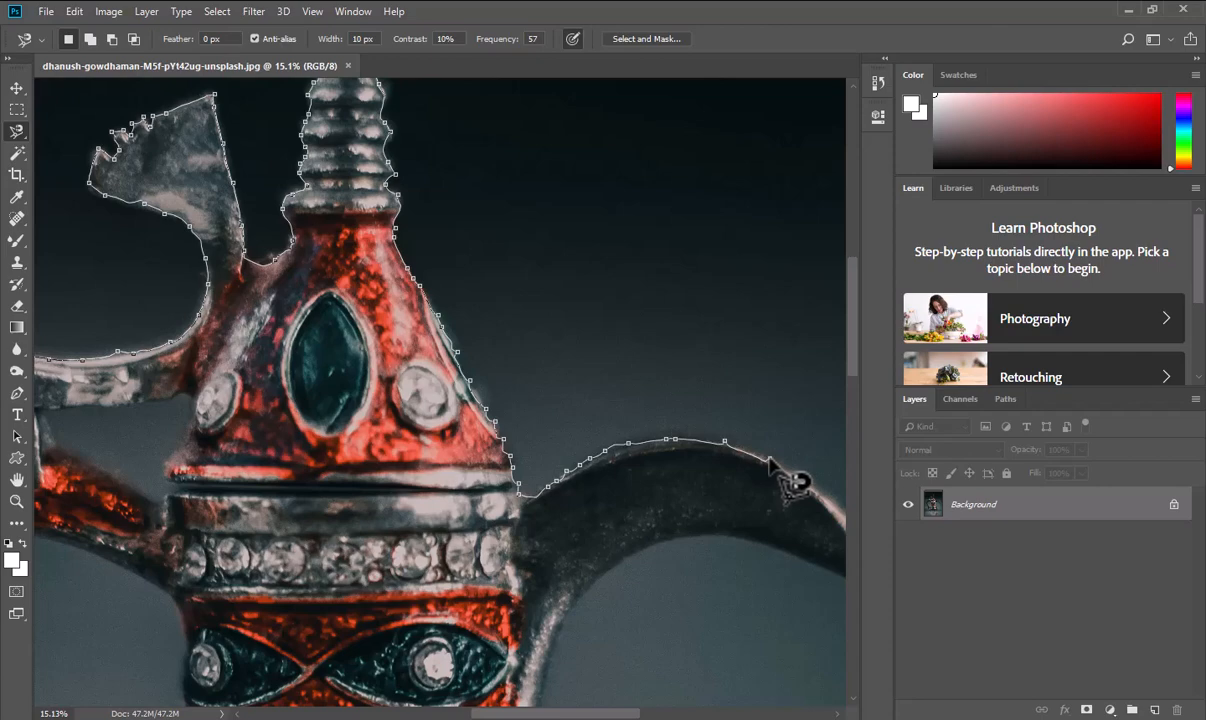
drag(759, 458, 479, 369)
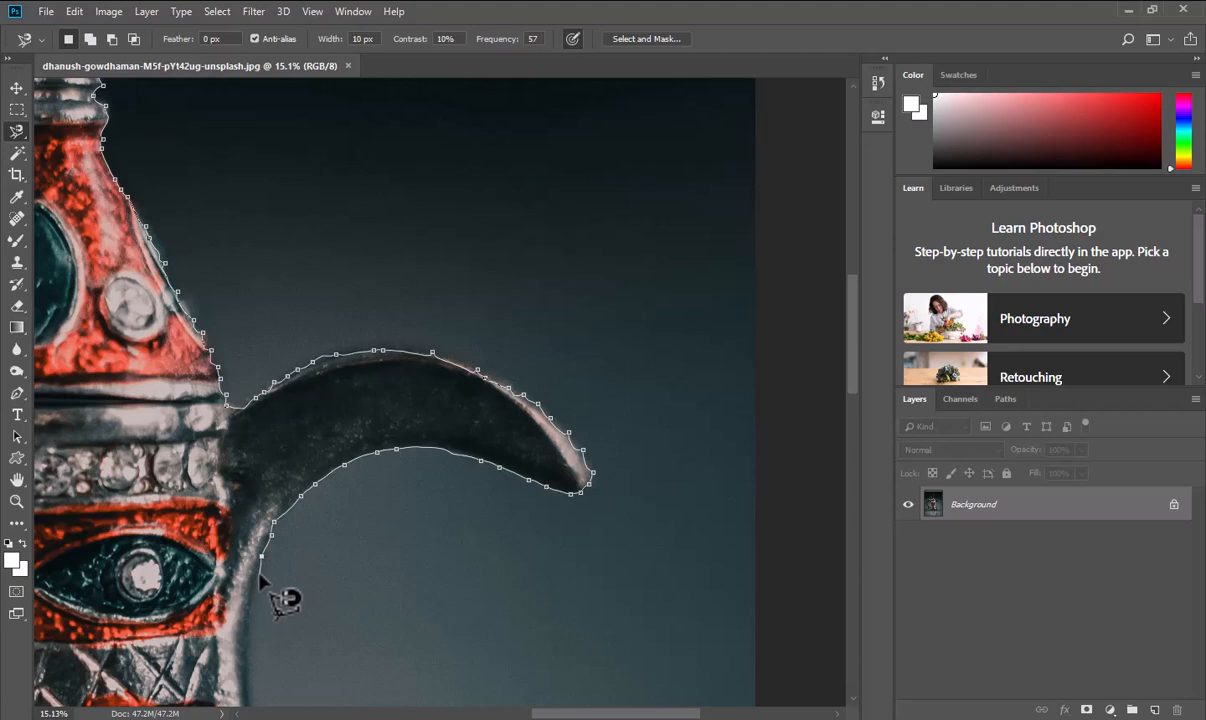
Step: Trace down the body below the spout and around the base, closing the pot selection at its starting point
drag(269, 557, 315, 368)
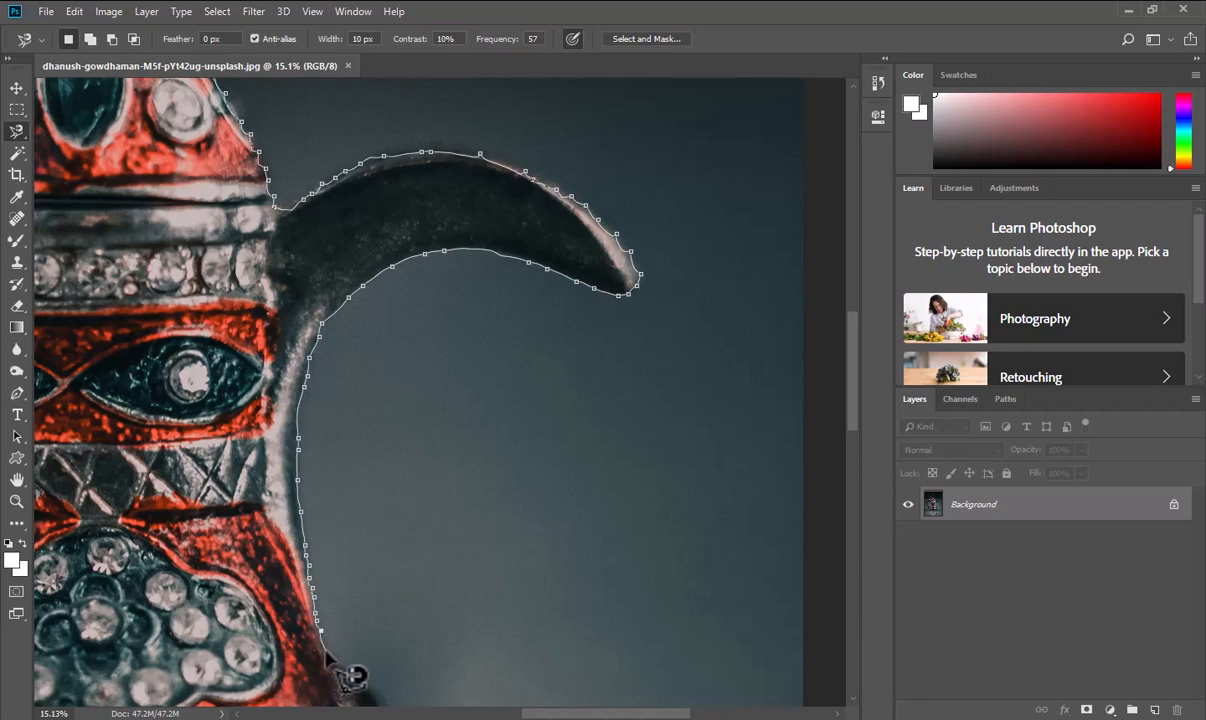
drag(348, 627, 296, 232)
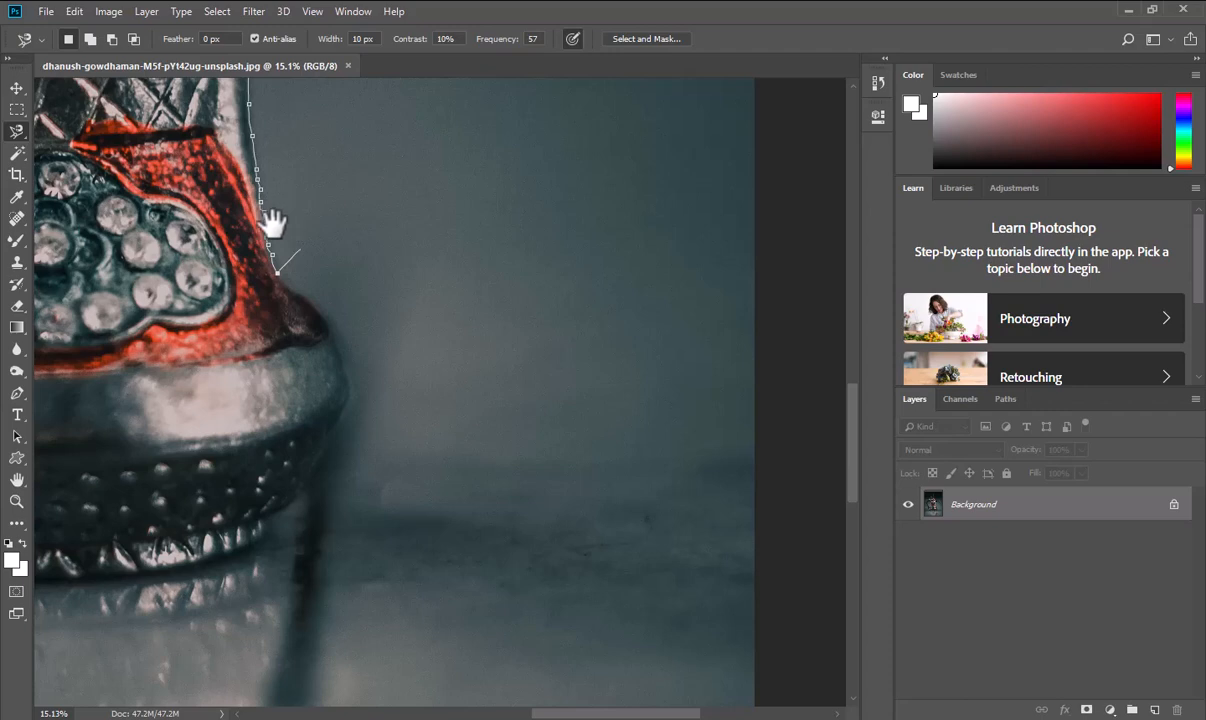
mouse_move(359, 439)
mouse_down()
mouse_move(502, 400)
mouse_move(535, 476)
mouse_up()
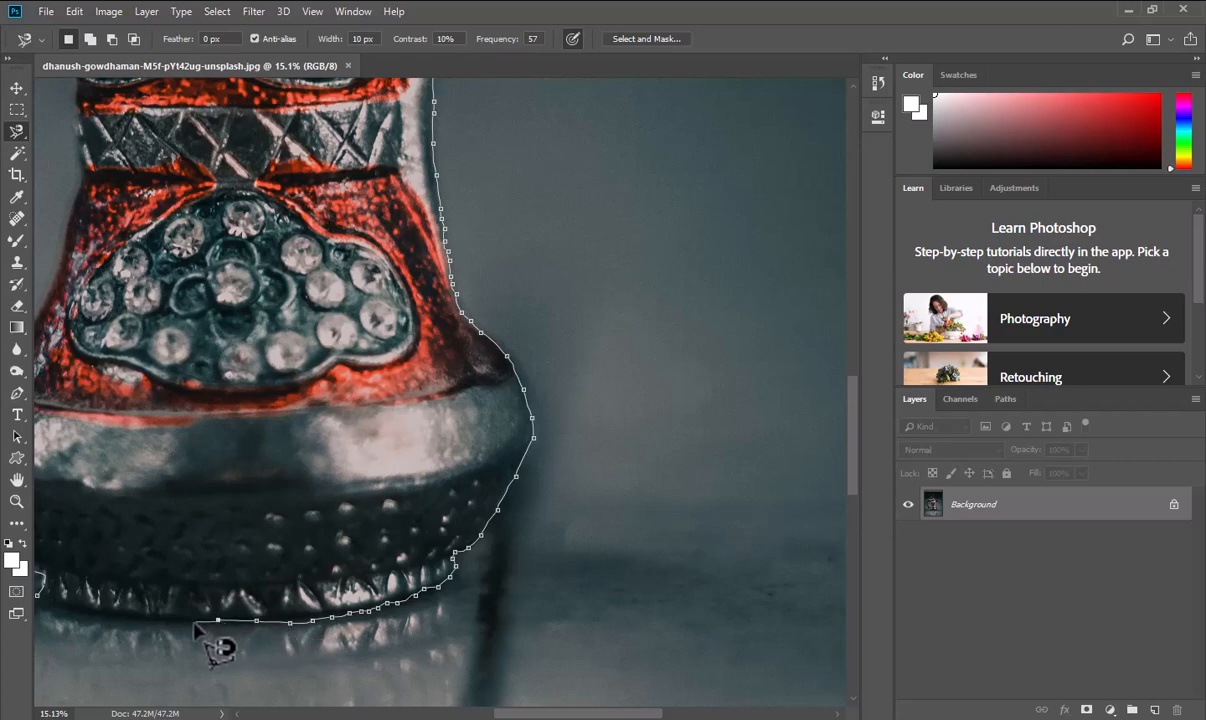
mouse_move(184, 627)
mouse_down()
mouse_move(342, 599)
mouse_move(503, 600)
mouse_up()
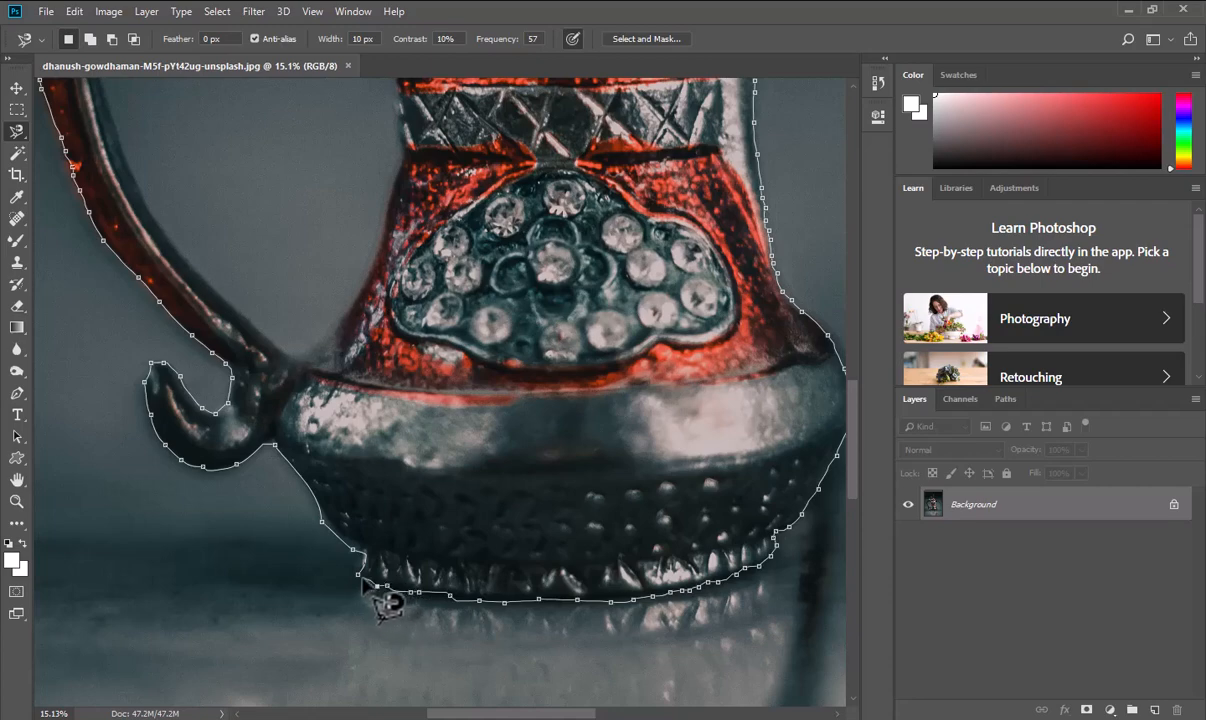
click(383, 603)
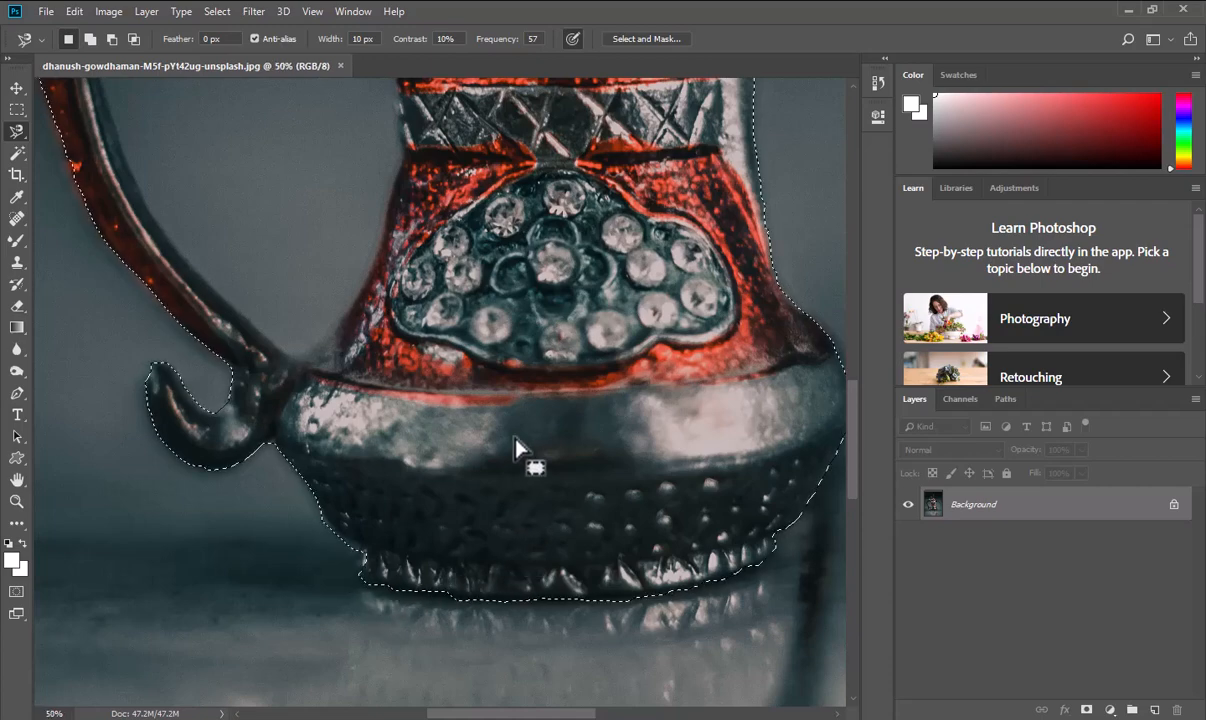
Step: Unlock the Background layer so it becomes an editable layer
drag(513, 284, 605, 535)
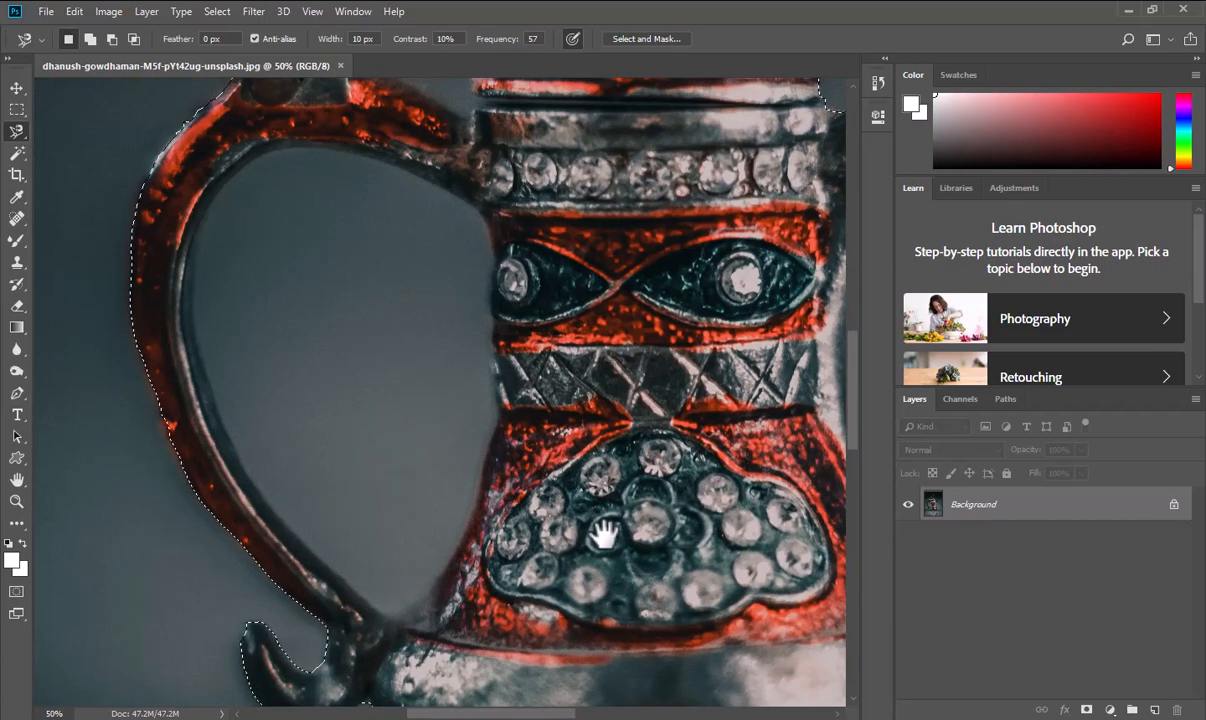
drag(421, 182, 396, 421)
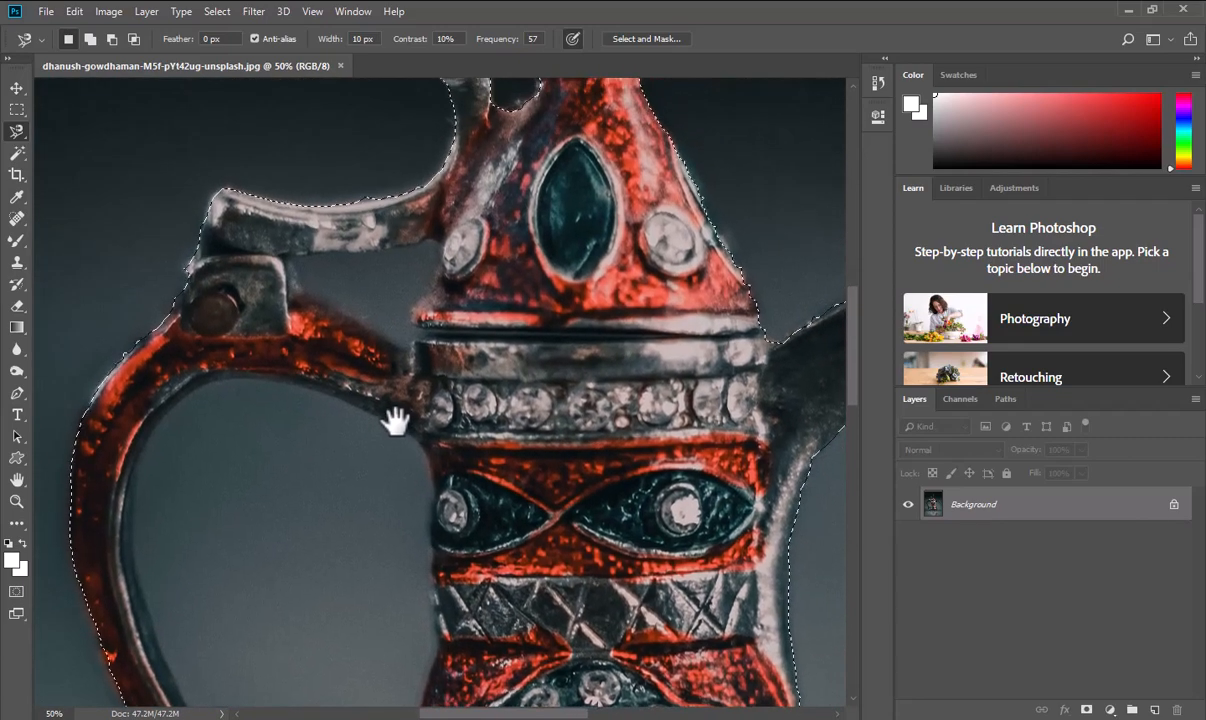
scroll(395, 421, down, 5)
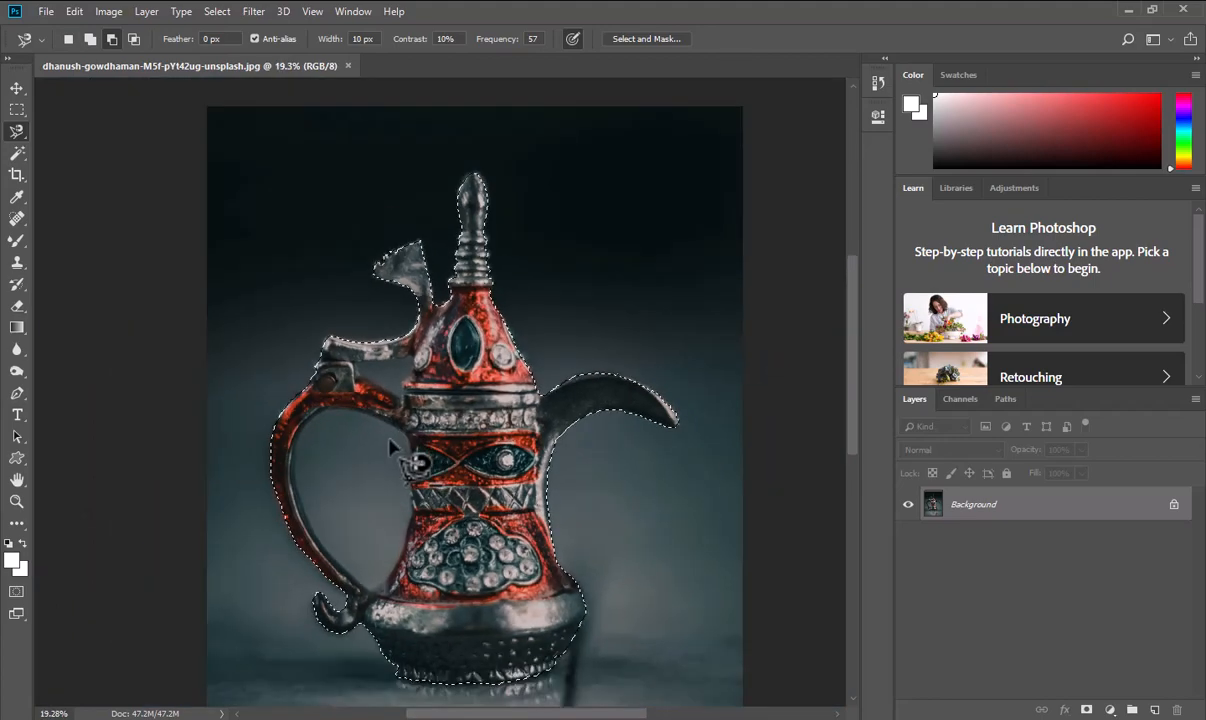
scroll(391, 447, down, 1)
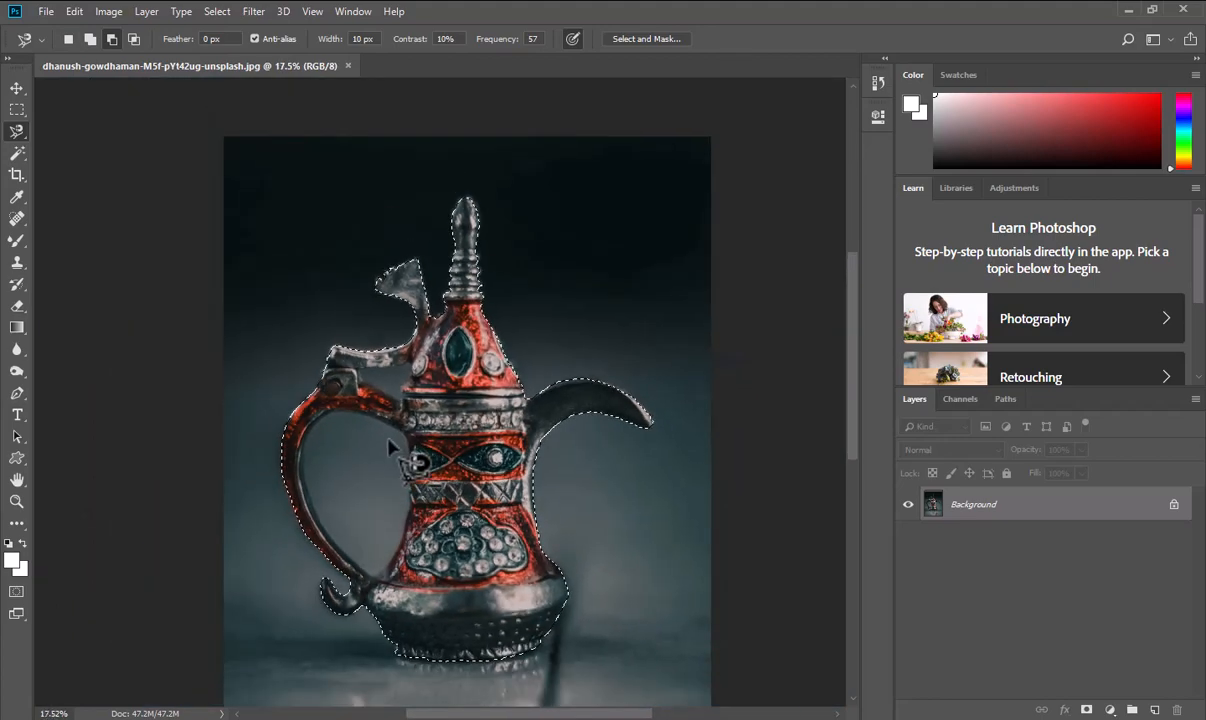
click(1174, 504)
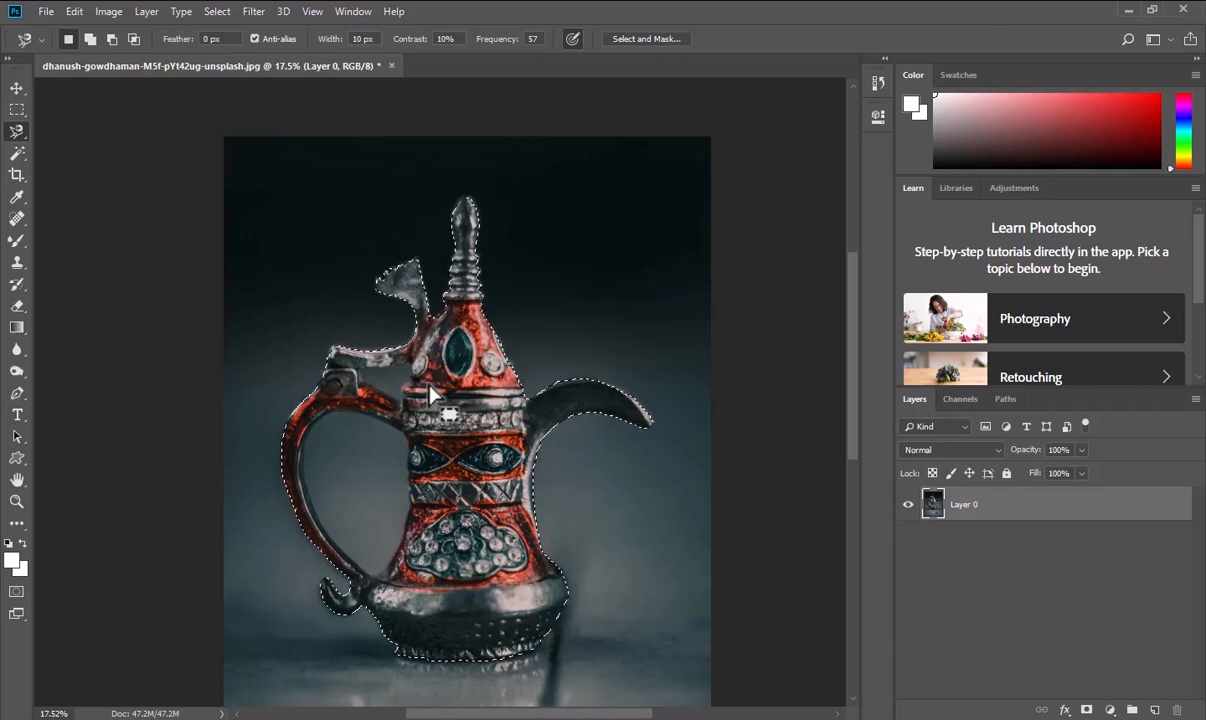
Step: Invert the pot selection to delete the background surrounding the pot, and deselect
key(Delete)
key(ctrl+alt+z)
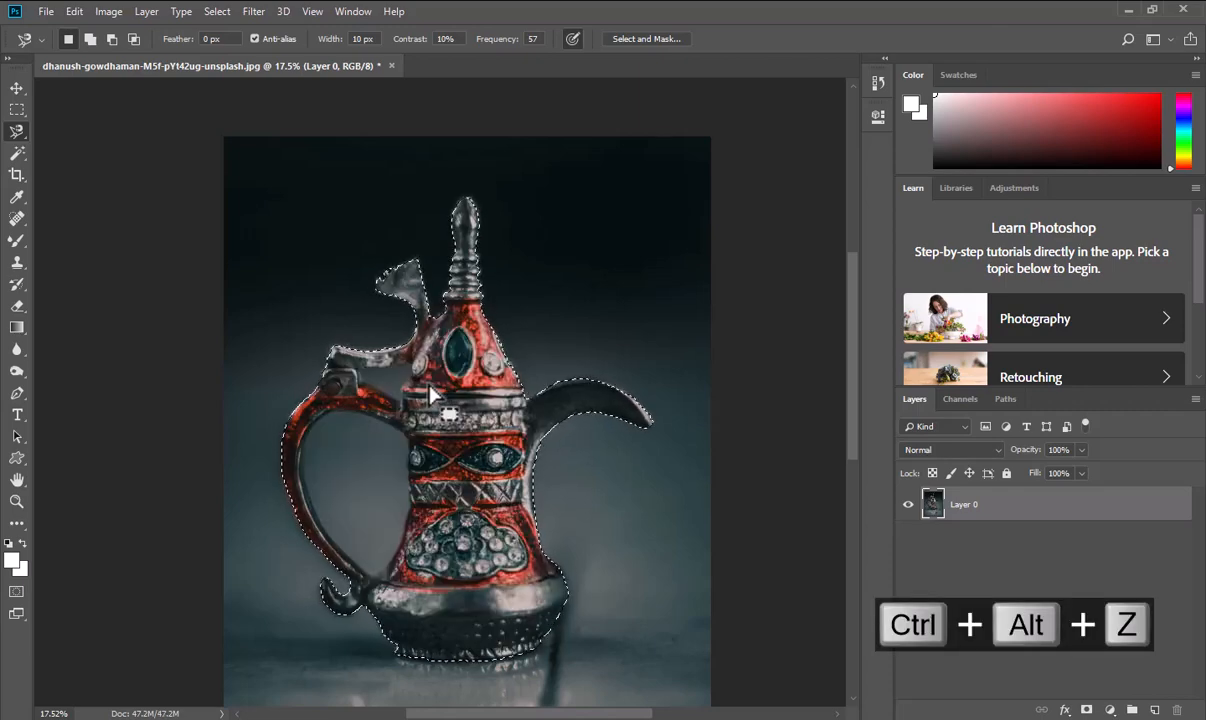
key(ctrl+shift+i)
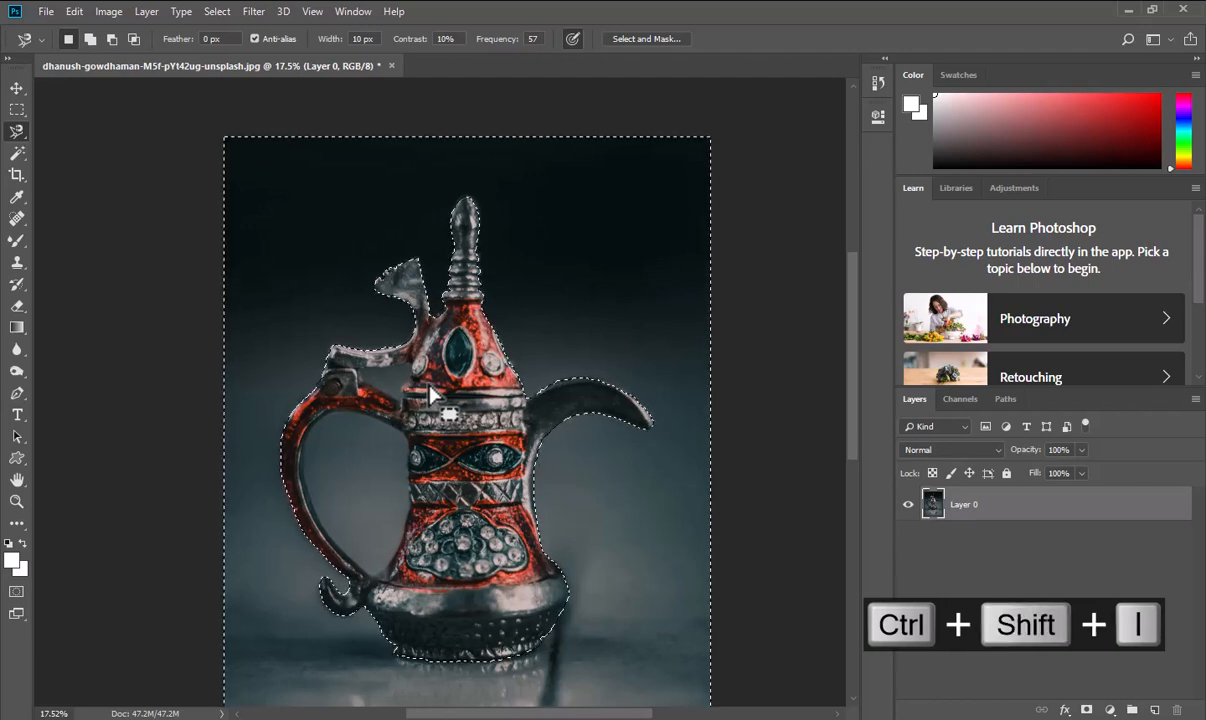
drag(467, 458, 471, 352)
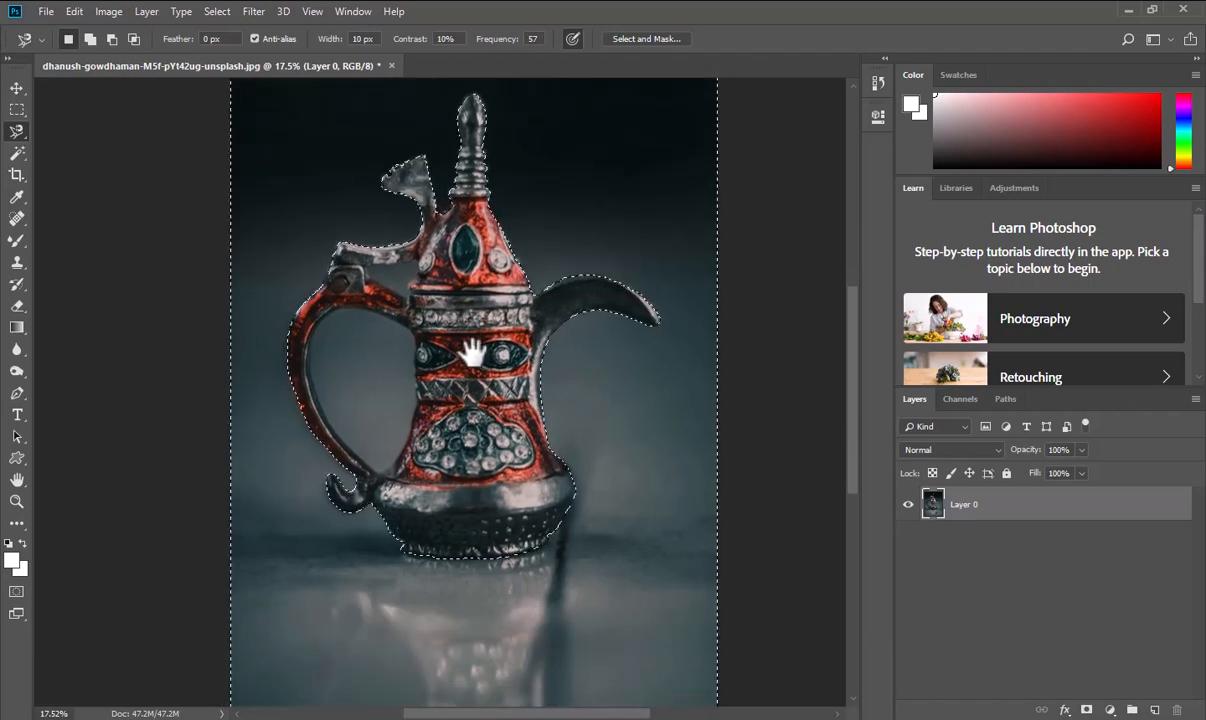
scroll(497, 374, down, 2)
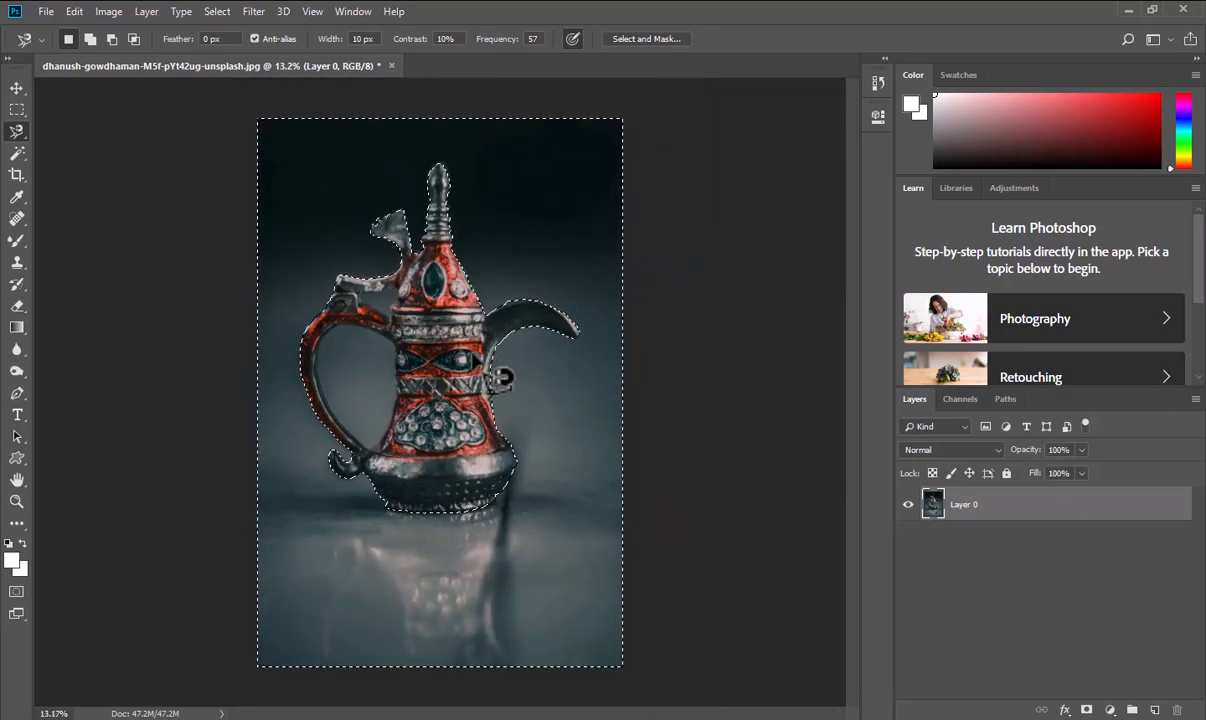
key(Delete)
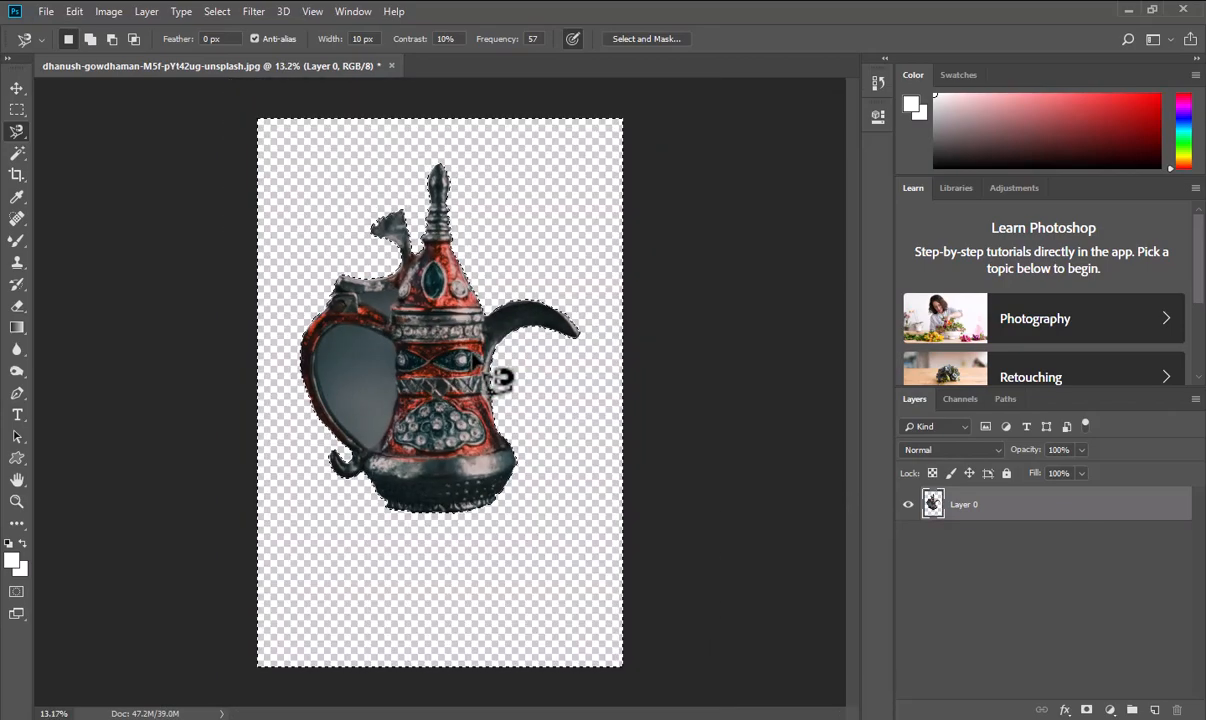
key(ctrl+d)
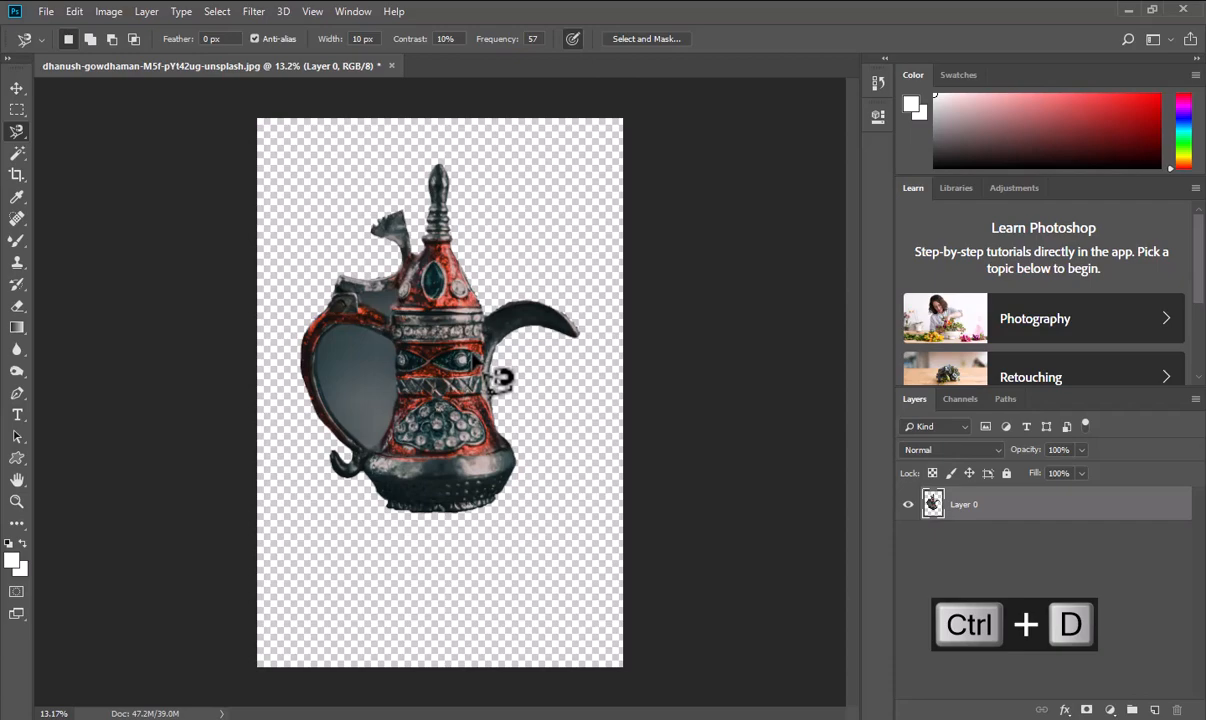
Step: Select the handle opening, add the small gap under the lid lever to the selection, and delete the background in both
scroll(333, 363, up, 3)
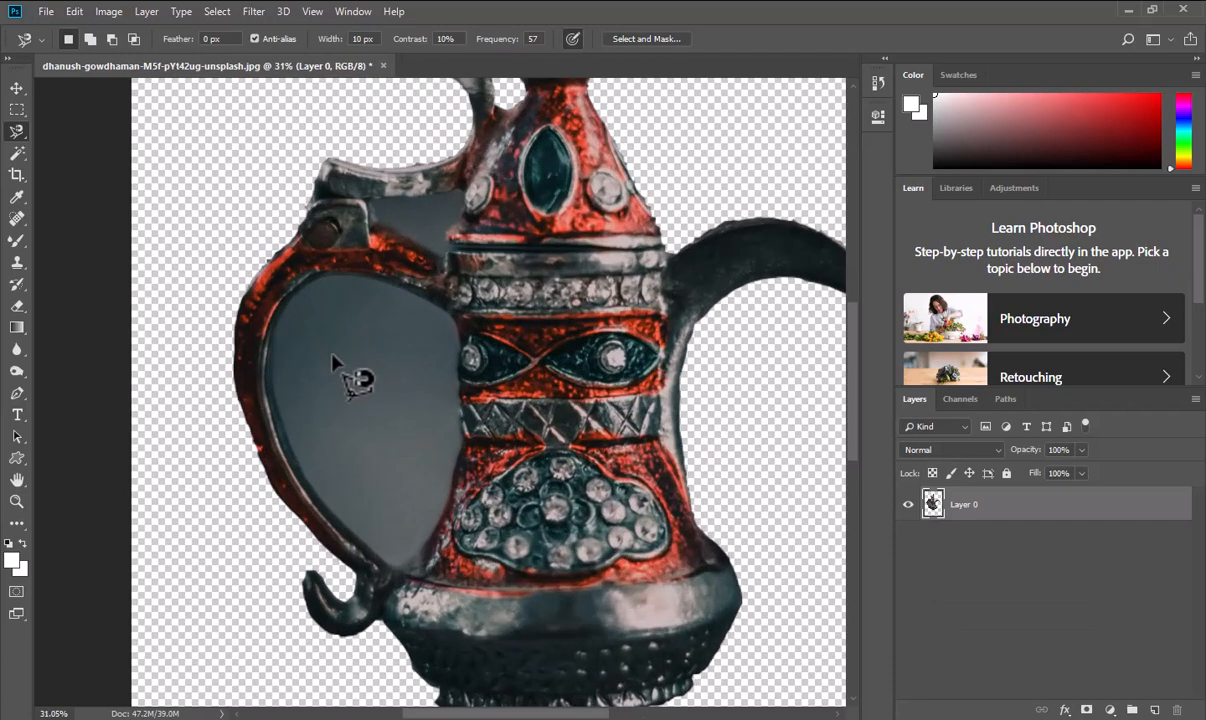
click(324, 280)
key(Delete)
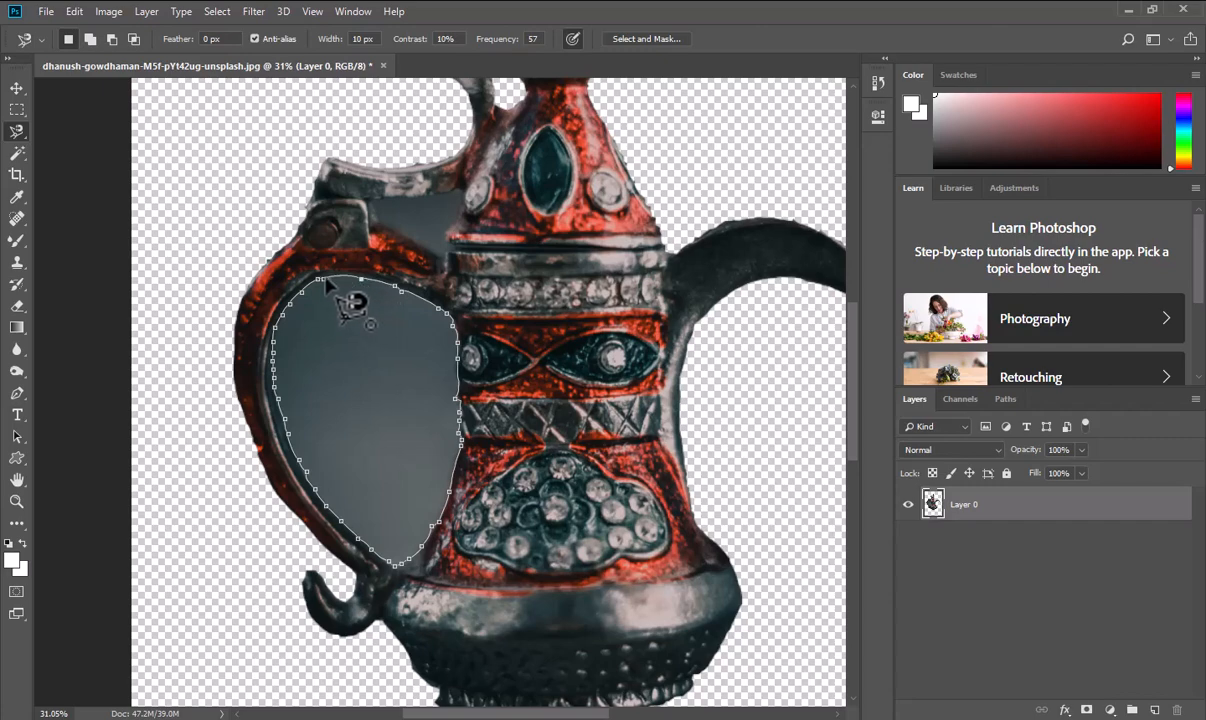
click(327, 283)
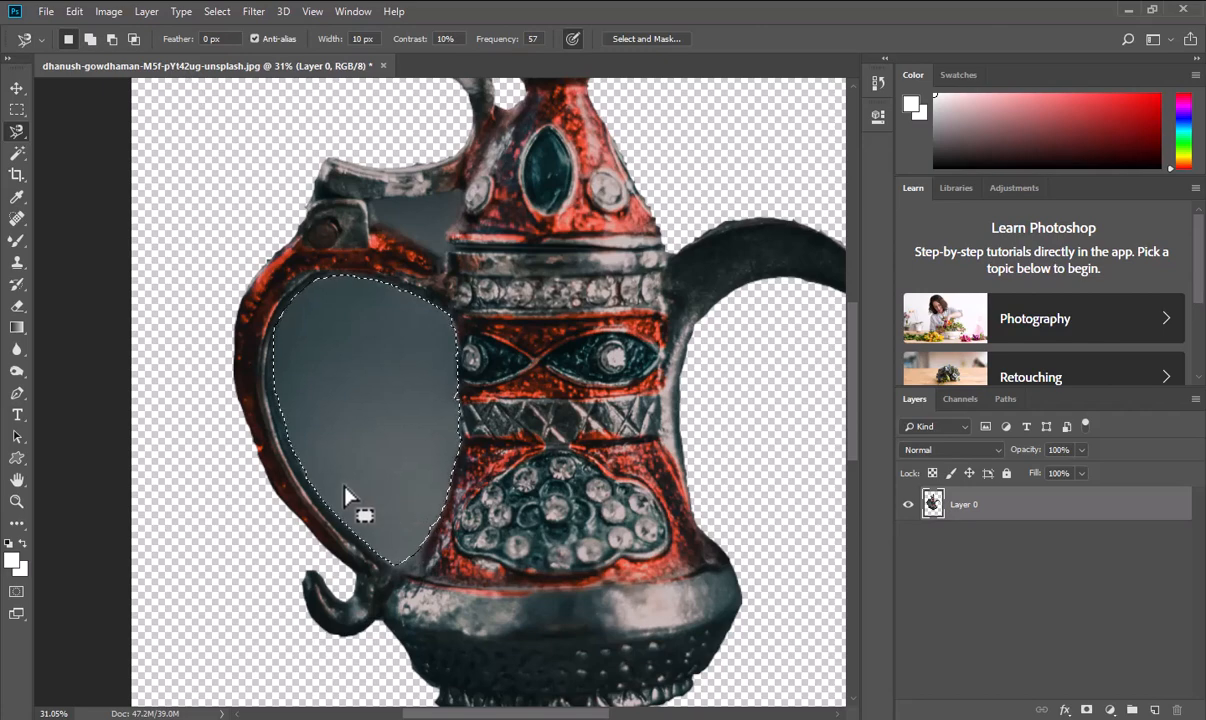
click(89, 38)
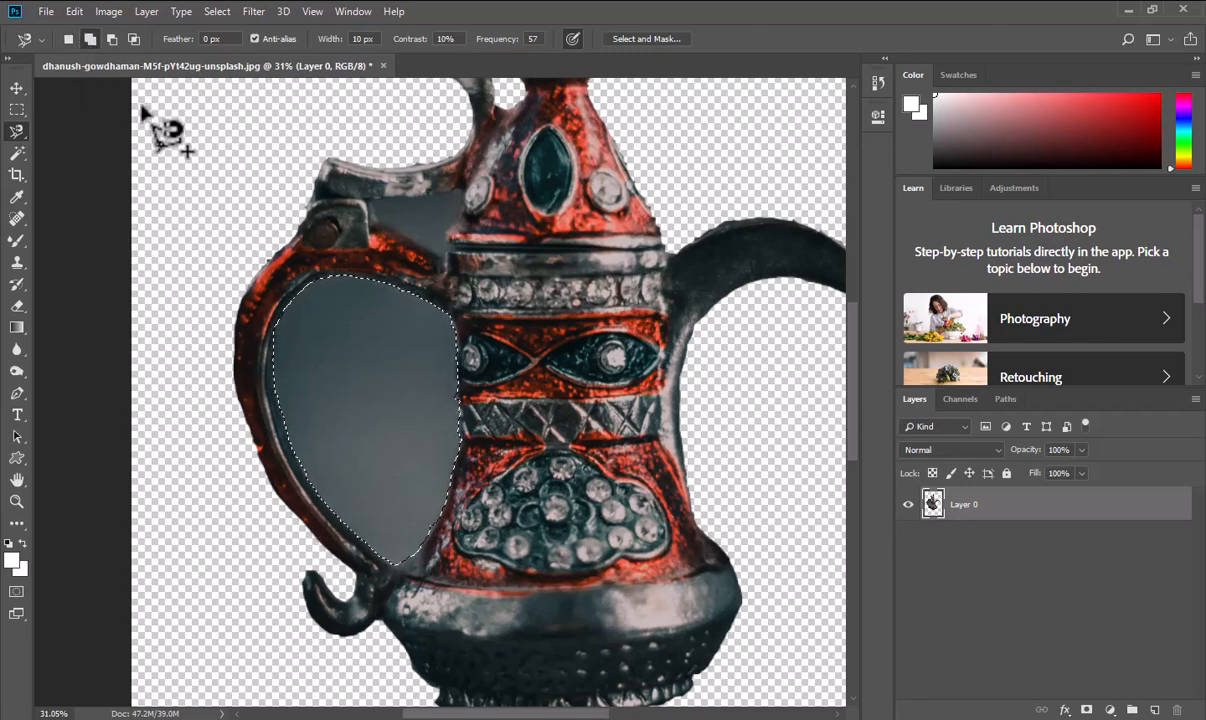
click(374, 201)
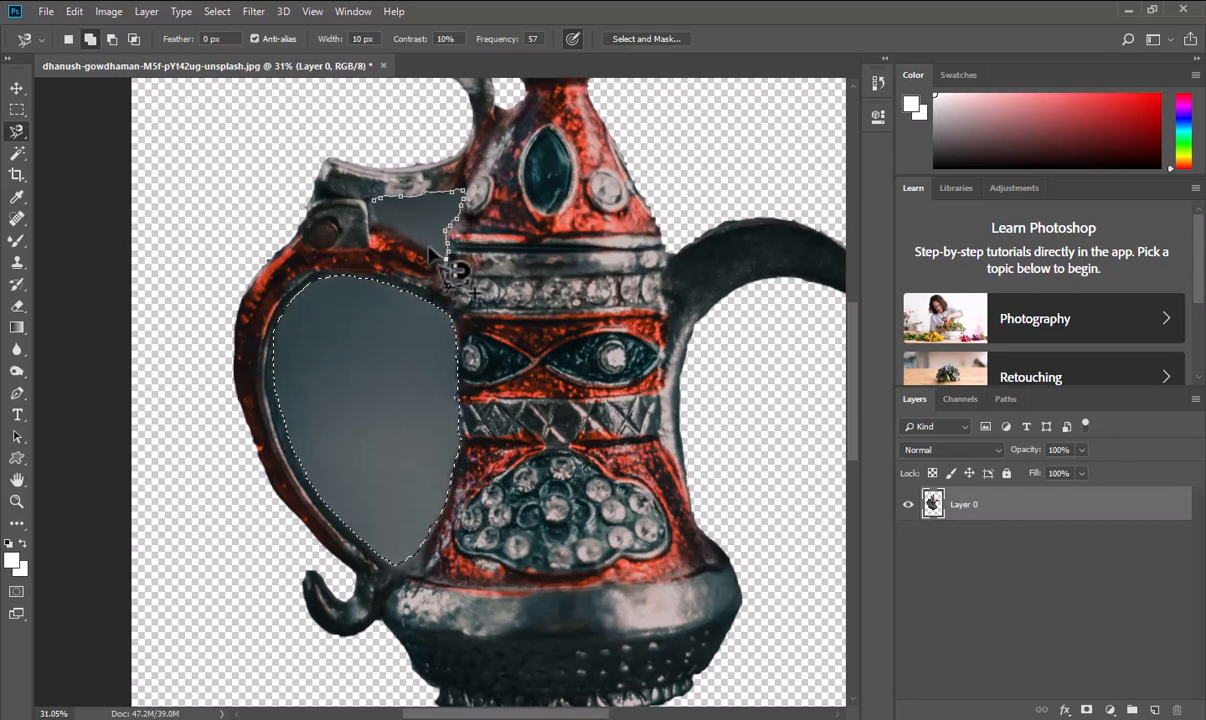
click(375, 203)
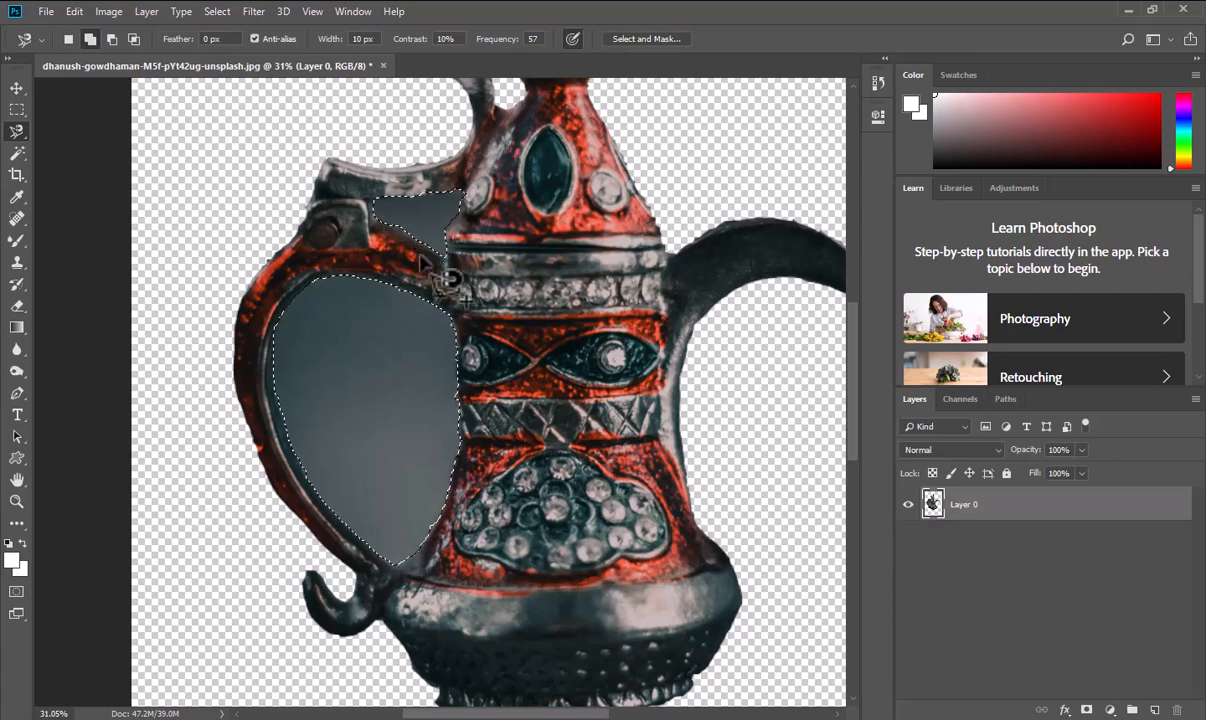
drag(548, 375, 481, 377)
key(Delete)
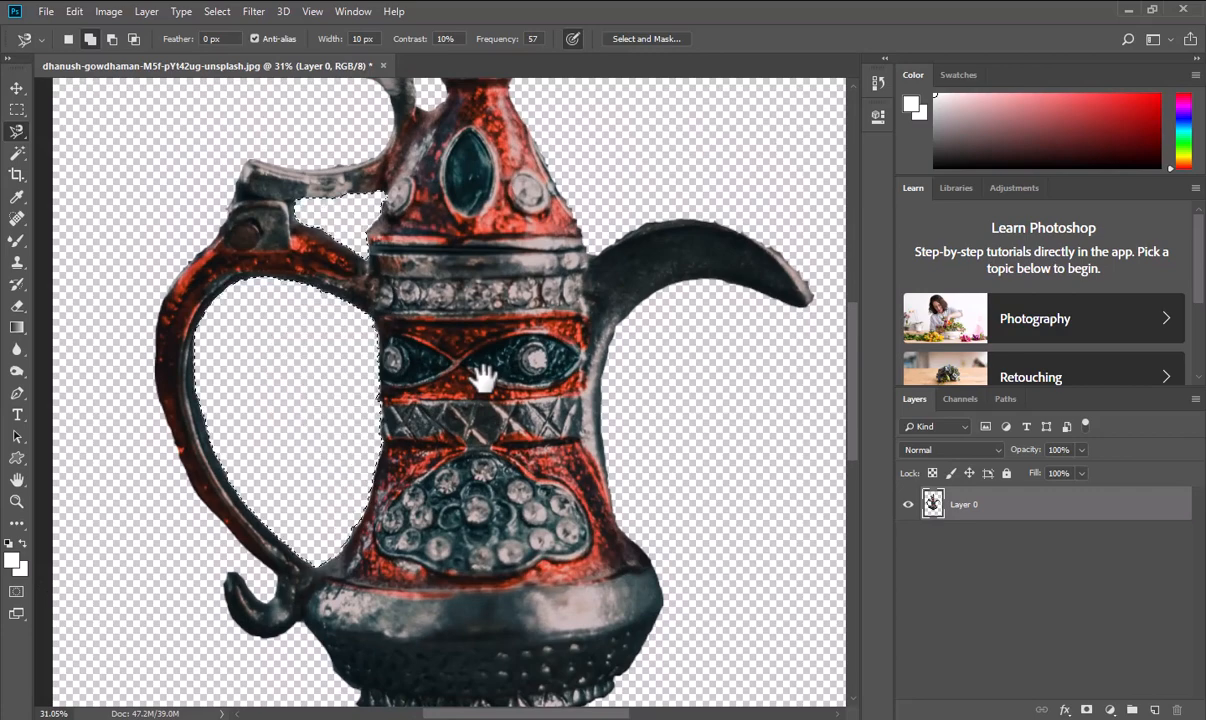
key(ctrl+d)
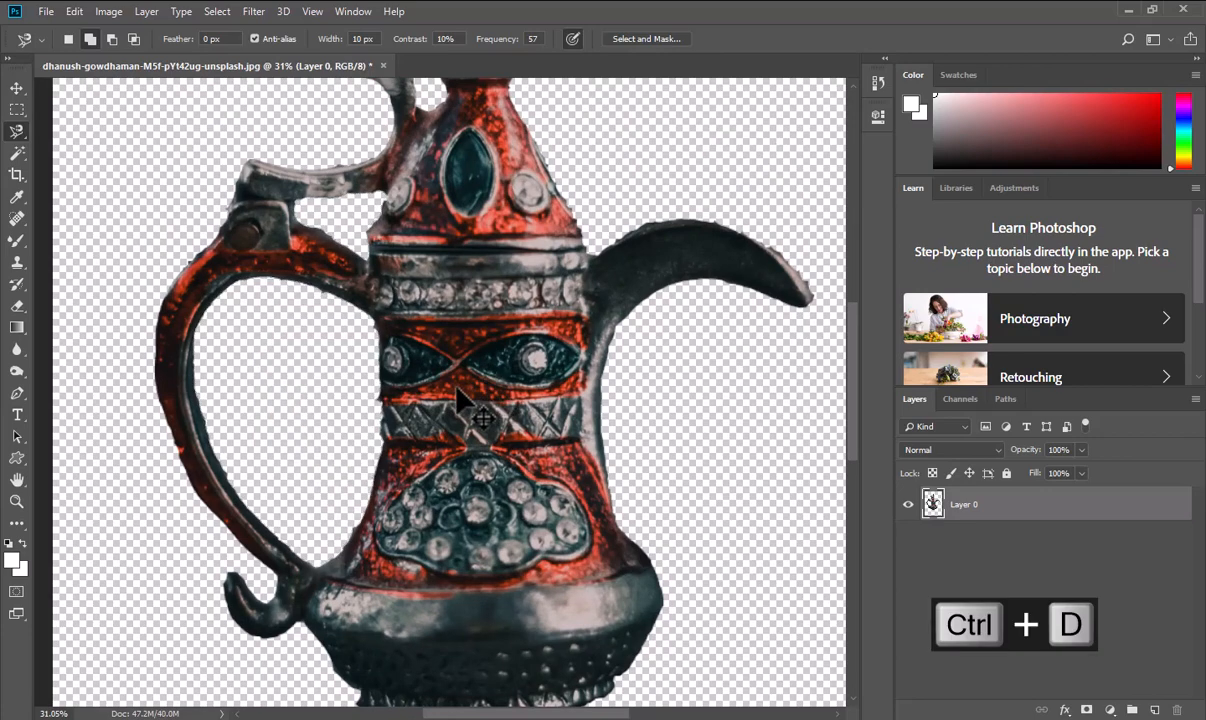
Step: Add a new layer filled with black using the Paint Bucket and place it beneath the pot layer
scroll(530, 432, down, 3)
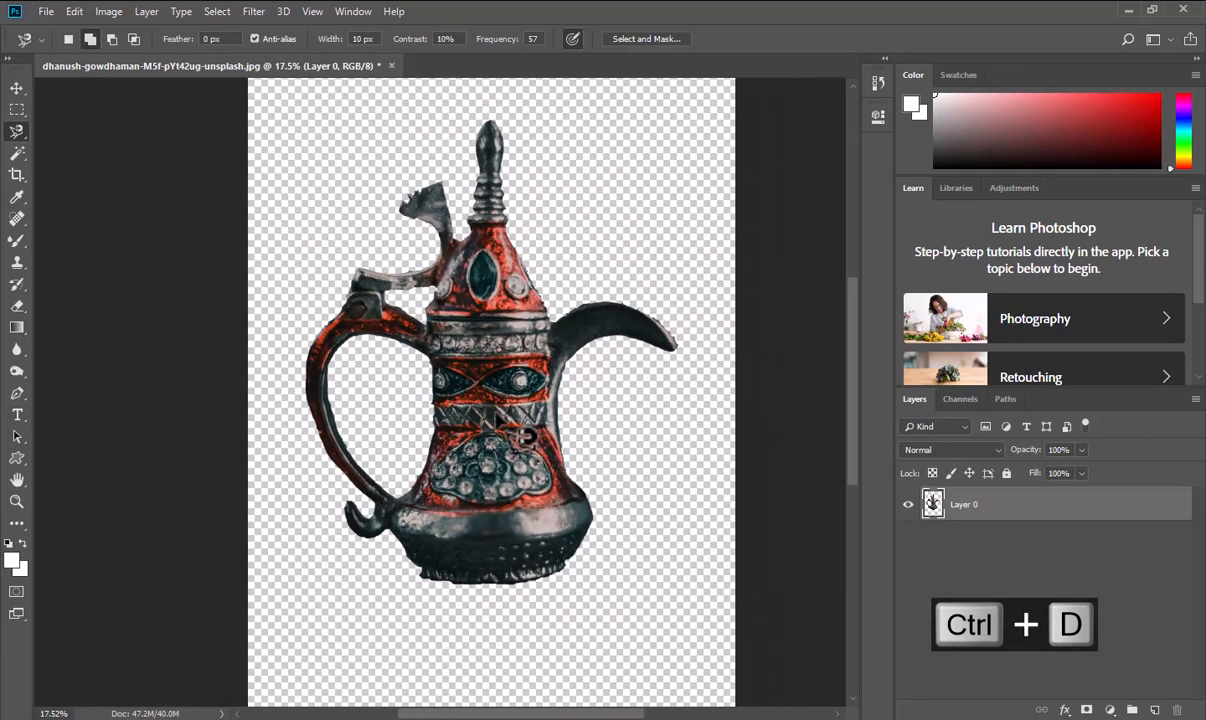
click(1156, 710)
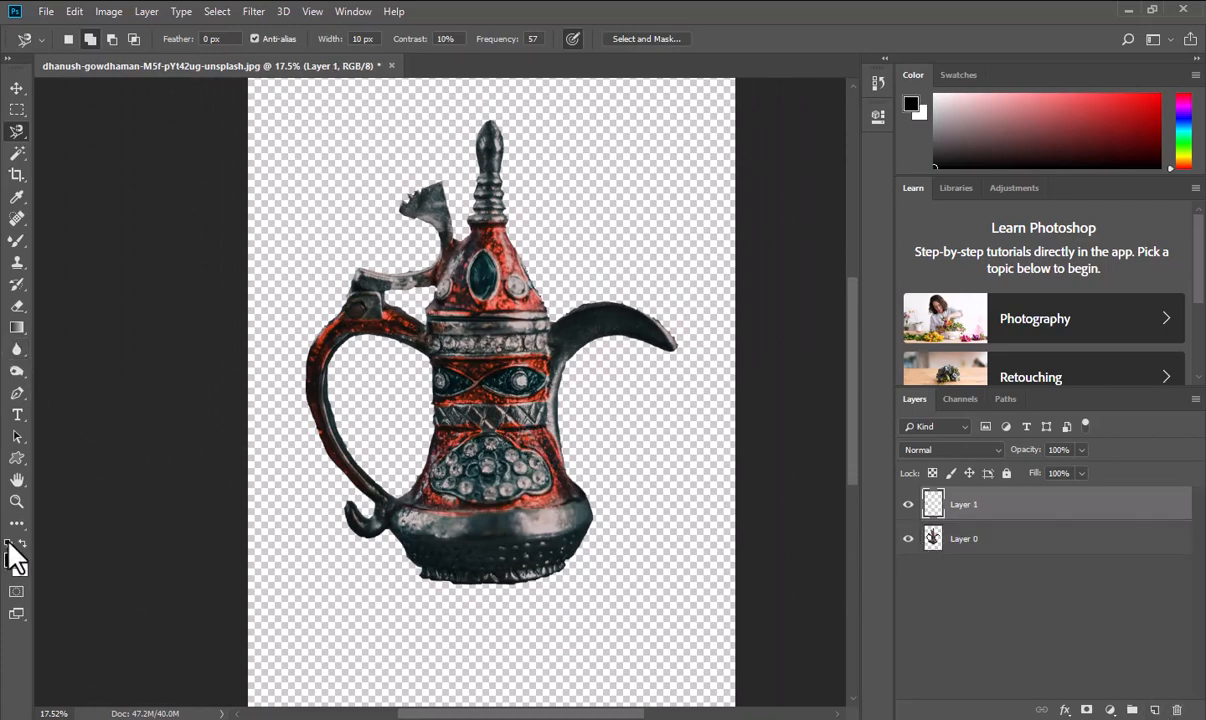
drag(16, 334, 83, 342)
click(370, 215)
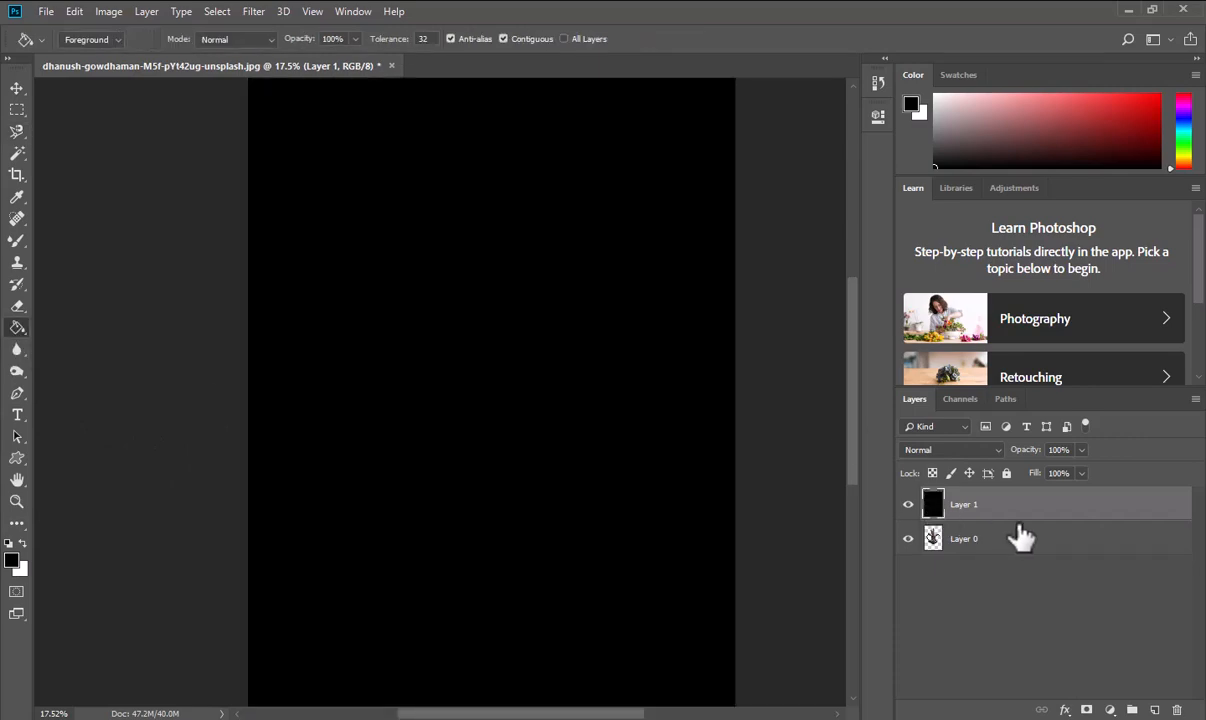
mouse_move(1000, 506)
mouse_down()
mouse_move(990, 574)
mouse_move(1000, 575)
mouse_up()
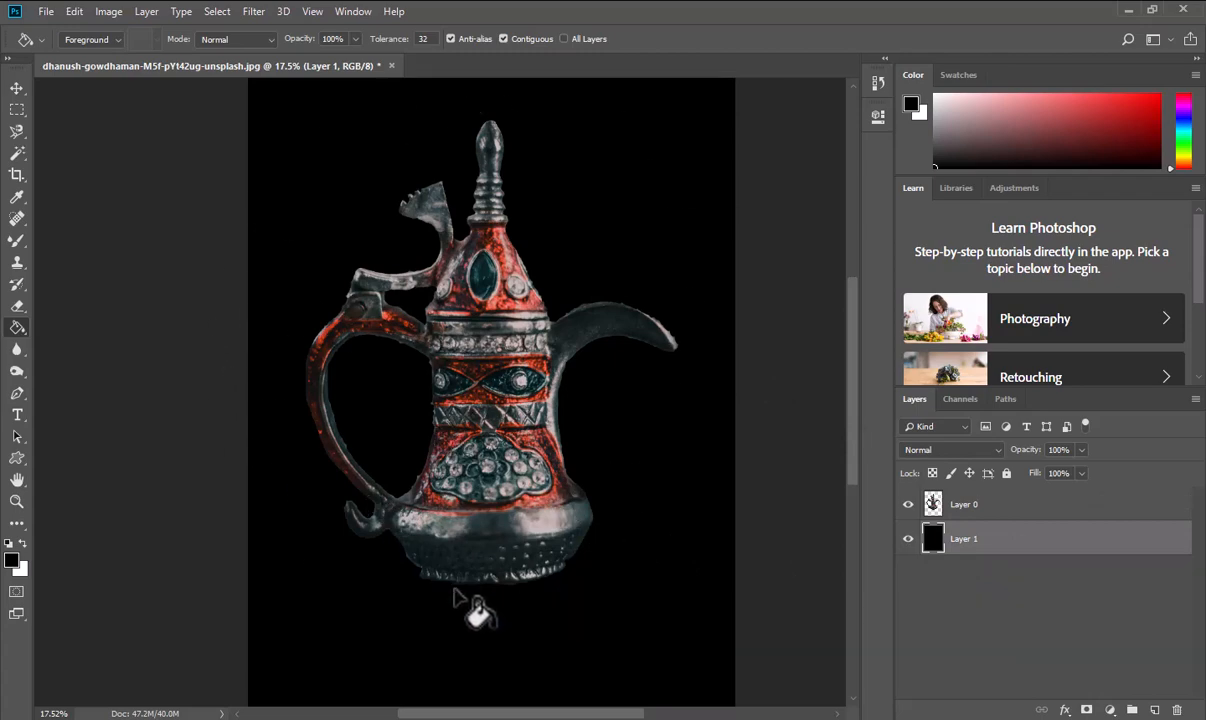
scroll(525, 570, down, 2)
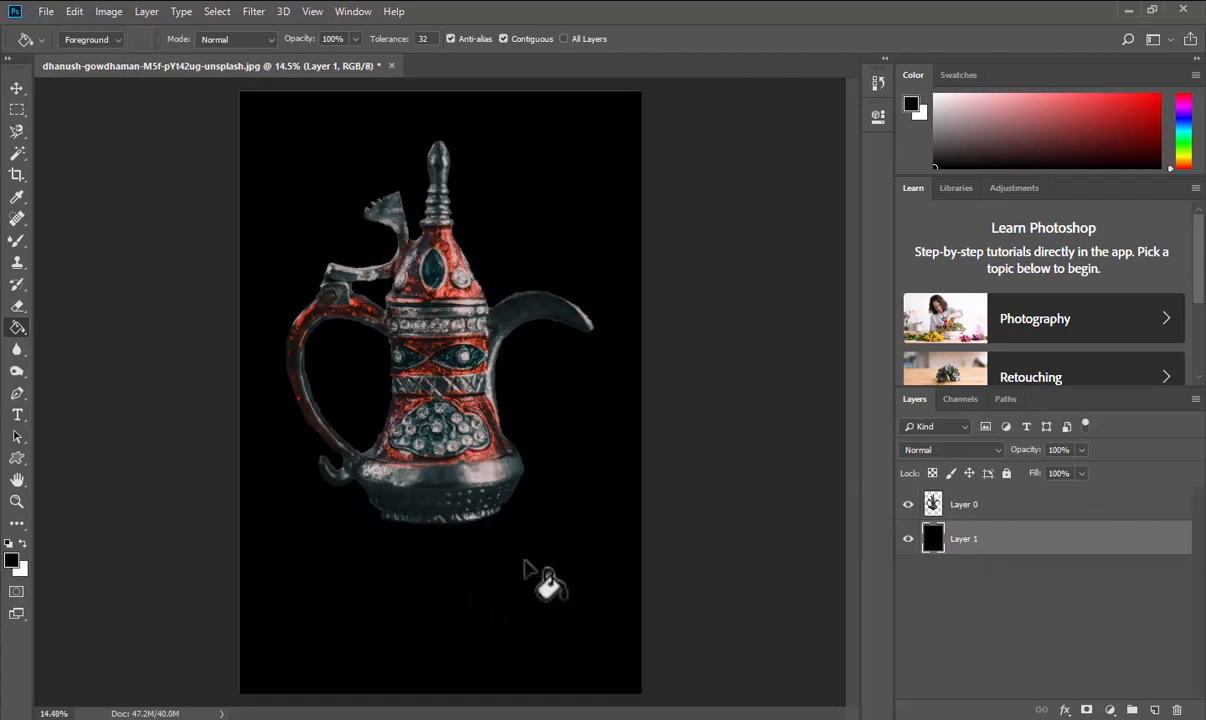